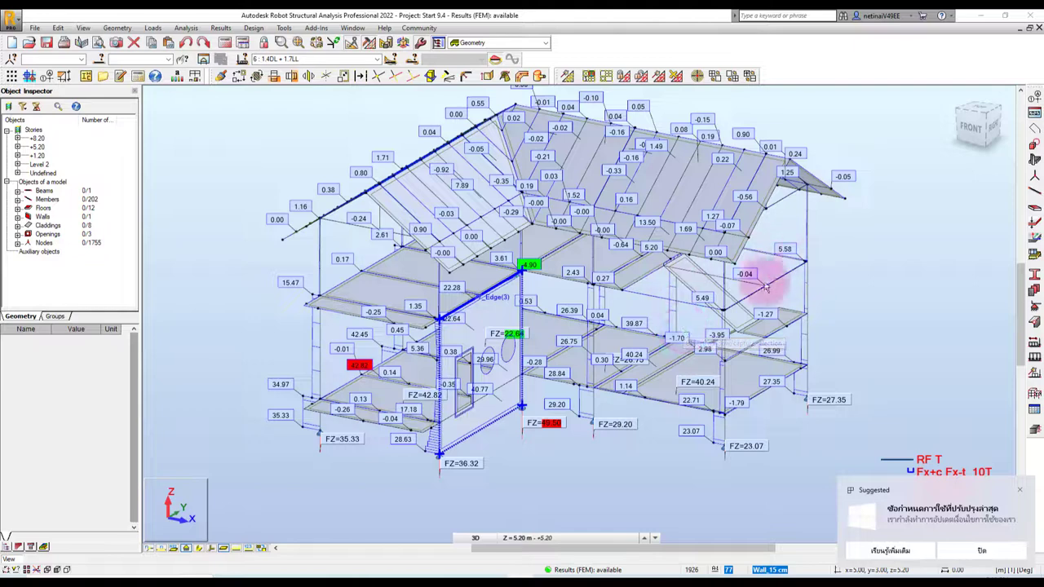
Step: Dismiss the Windows notification, deselect the wall panel, and orbit and zoom the 3D view
{"action": "left_click", "coordinate": [1020, 495]}
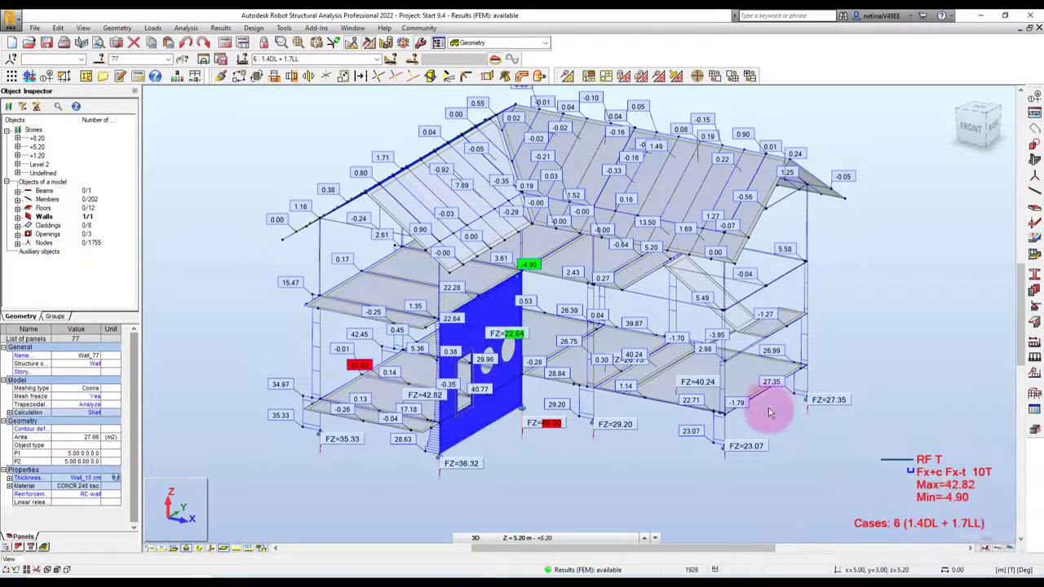
{"action": "left_click", "coordinate": [807, 433]}
{"action": "middle_click_drag", "start_coordinate": [798, 445], "coordinate": [765, 415], "text": "shift"}
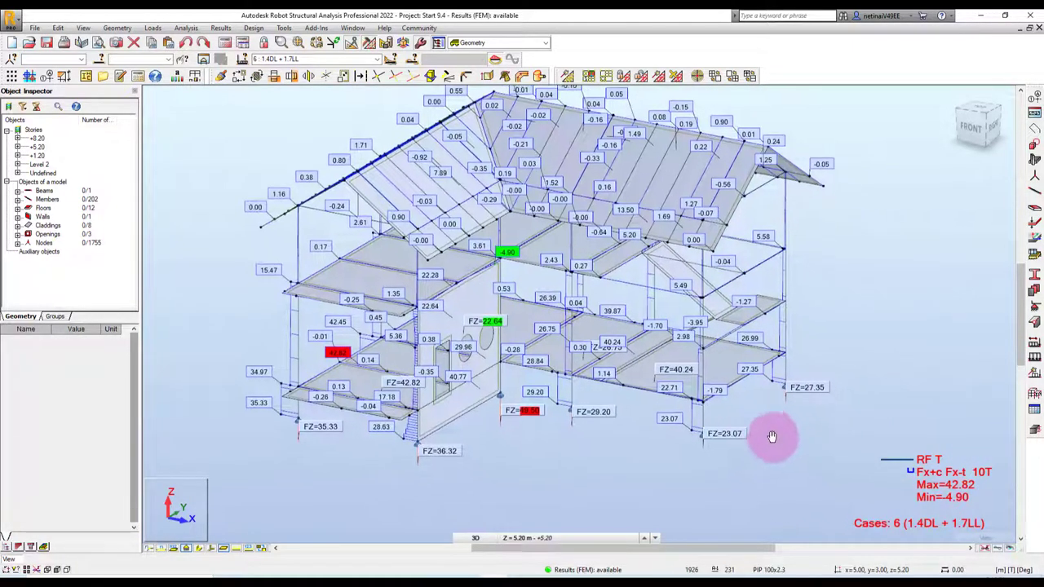
{"action": "scroll", "coordinate": [765, 415], "scroll_direction": "up", "scroll_amount": 2}
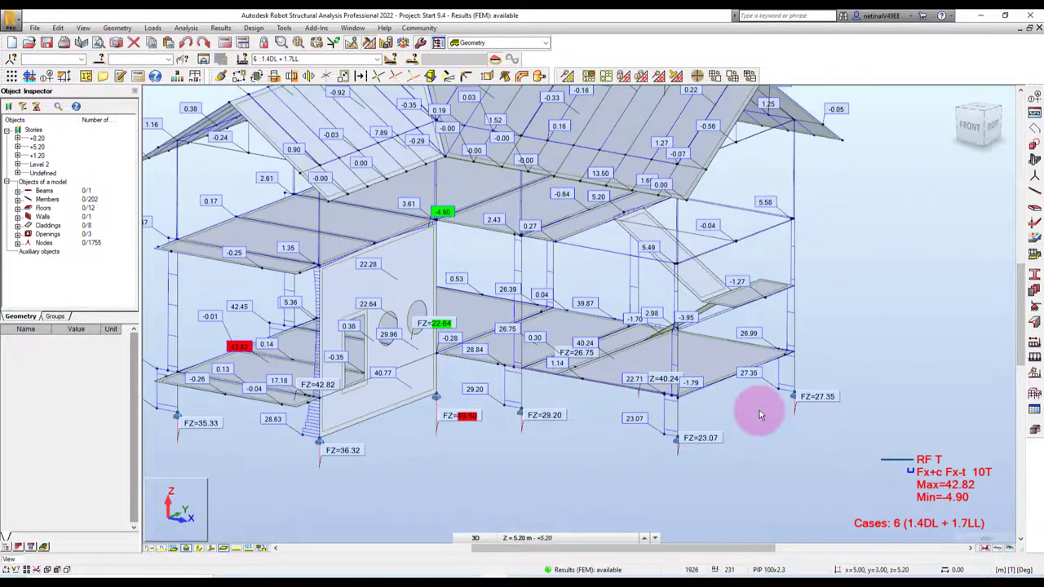
{"action": "scroll", "coordinate": [751, 415], "scroll_direction": "down", "scroll_amount": 2}
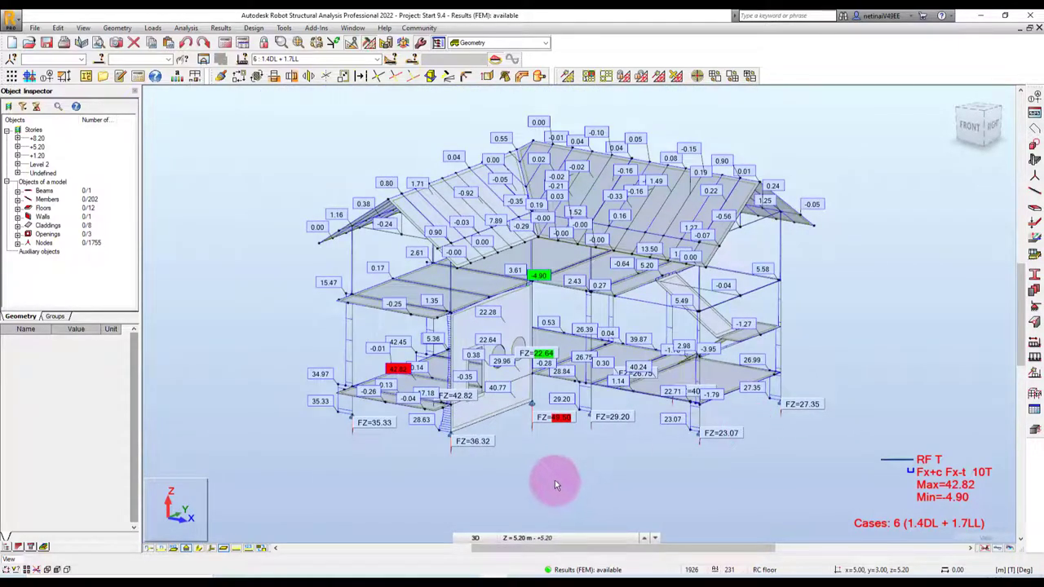
{"action": "scroll", "coordinate": [547, 474], "scroll_direction": "up", "scroll_amount": 2}
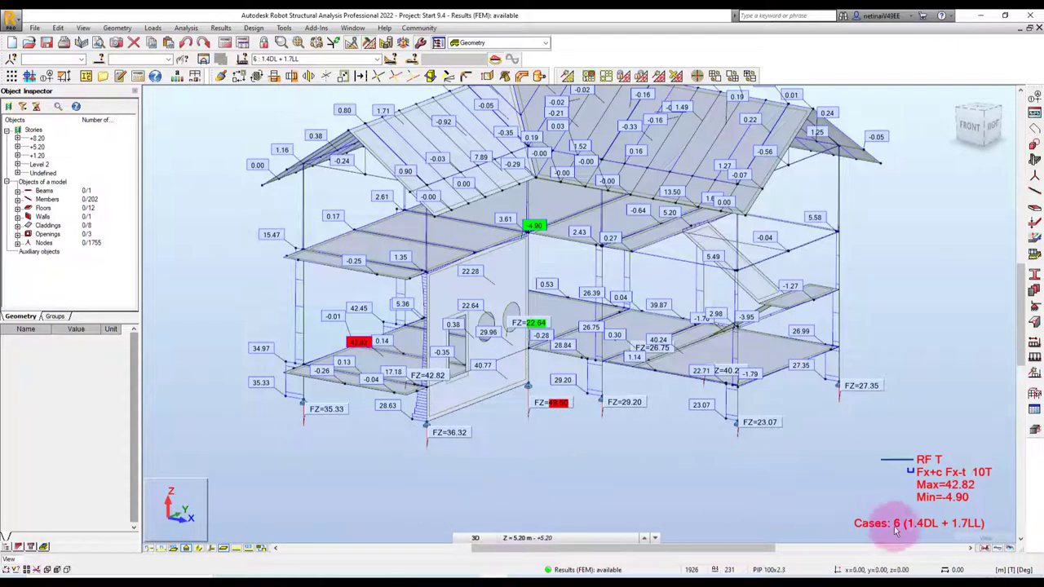
Step: Turn off the Fx axial force diagram in Results > Diagrams for Members
{"action": "left_click", "coordinate": [220, 28]}
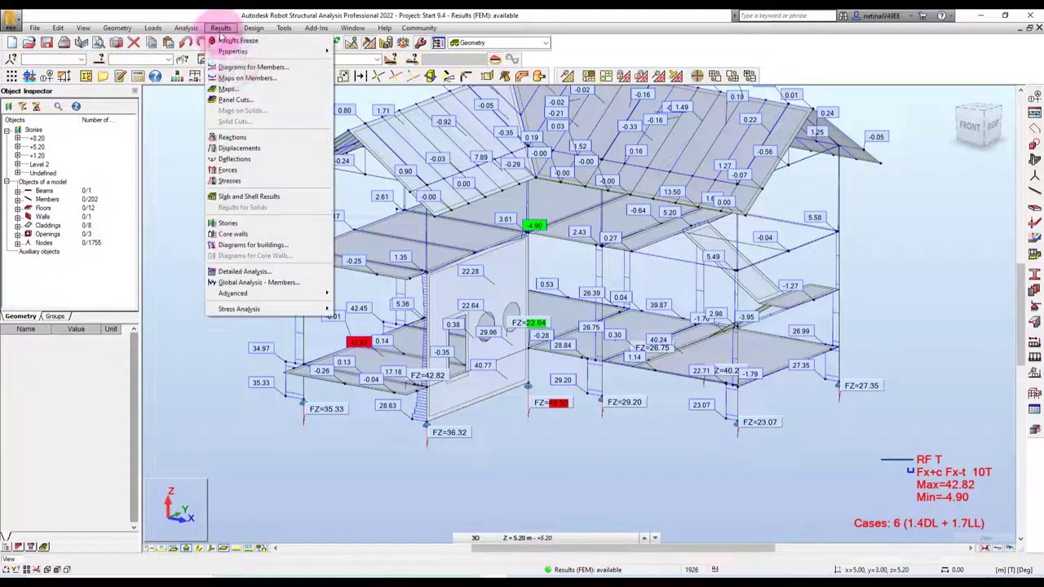
{"action": "left_click", "coordinate": [253, 67]}
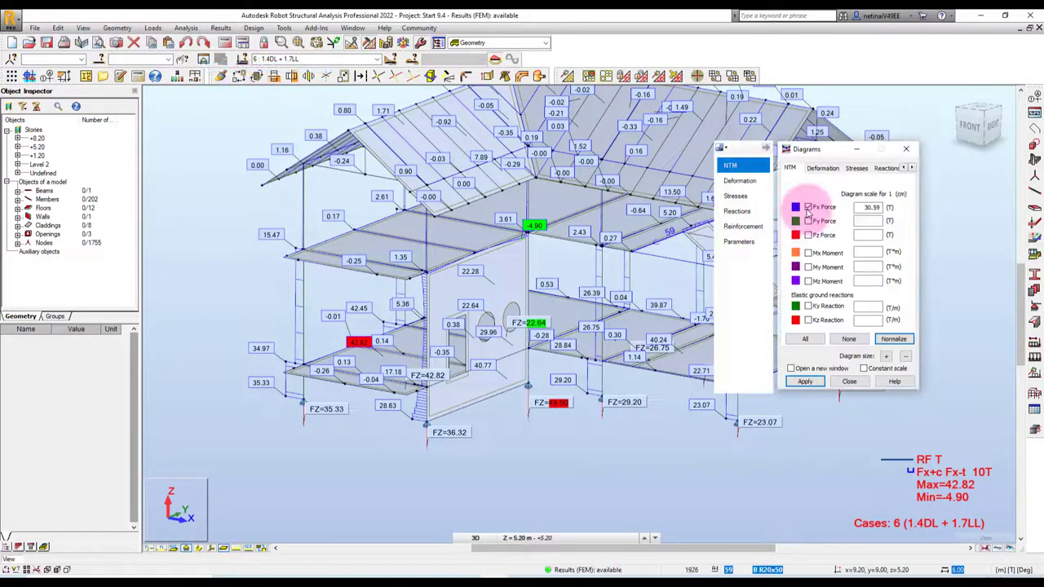
{"action": "left_click", "coordinate": [808, 207]}
{"action": "left_click", "coordinate": [803, 381]}
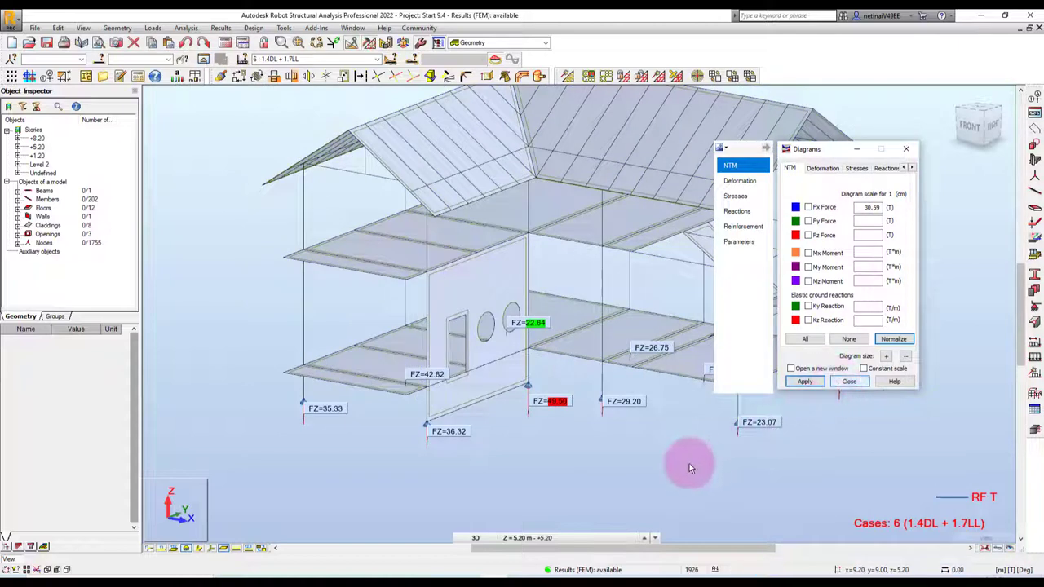
Step: Hide the FZ reactions and their value descriptions on the Reactions settings
{"action": "left_click", "coordinate": [741, 241]}
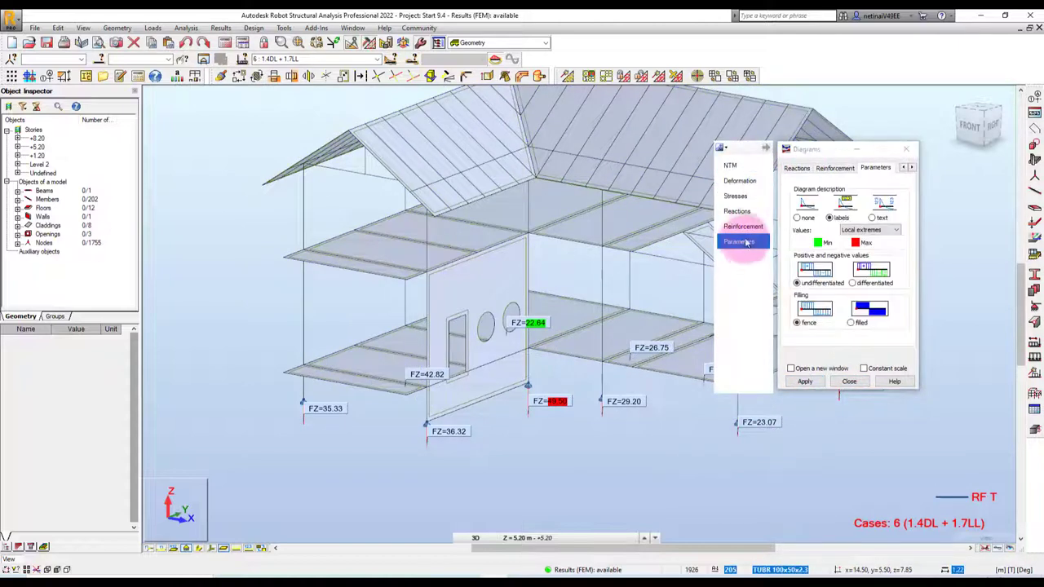
{"action": "left_click", "coordinate": [737, 211]}
{"action": "left_click", "coordinate": [821, 264]}
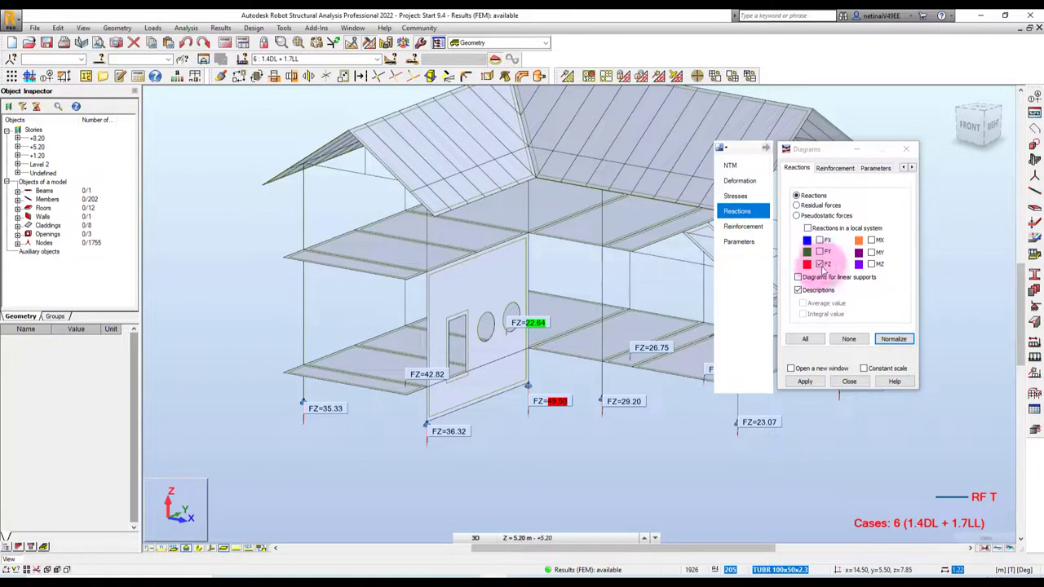
{"action": "left_click", "coordinate": [820, 264]}
{"action": "left_click", "coordinate": [798, 290]}
{"action": "left_click", "coordinate": [805, 381]}
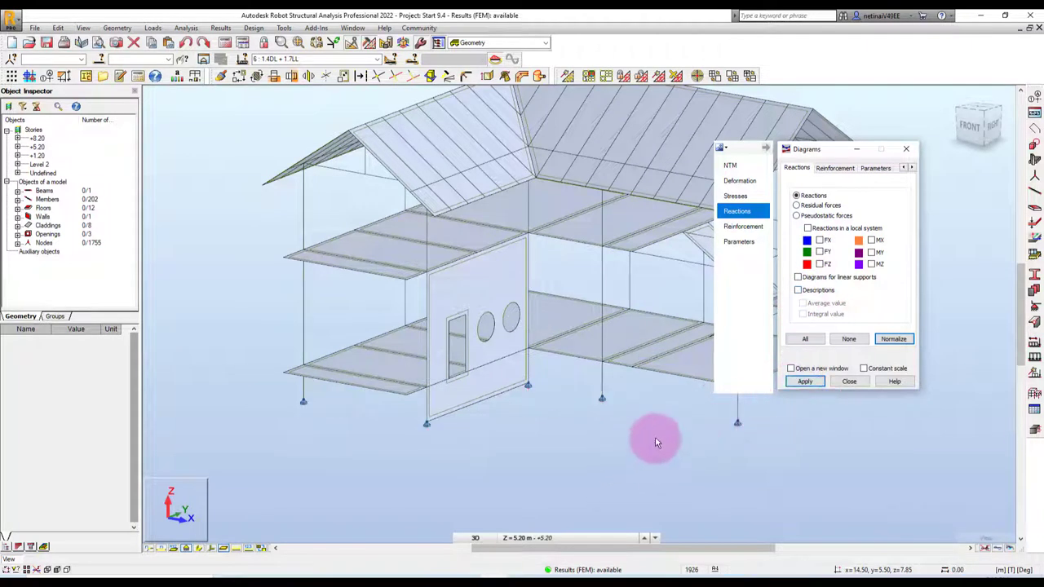
{"action": "middle_click_drag", "start_coordinate": [657, 442], "coordinate": [544, 439]}
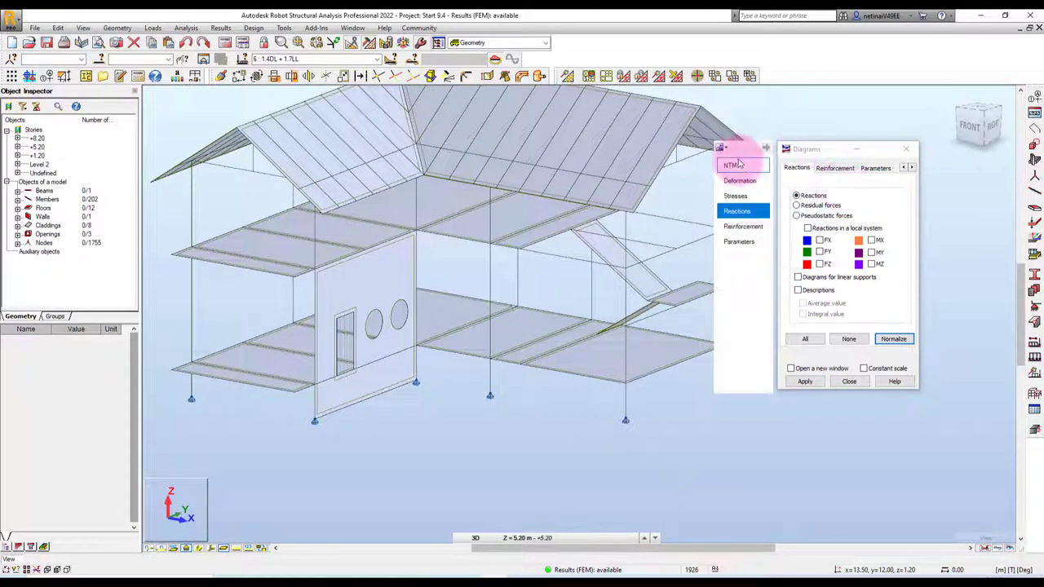
Step: Return the Diagrams dialog to NTM and display local axis symbols on nodes and members
{"action": "left_click", "coordinate": [735, 165]}
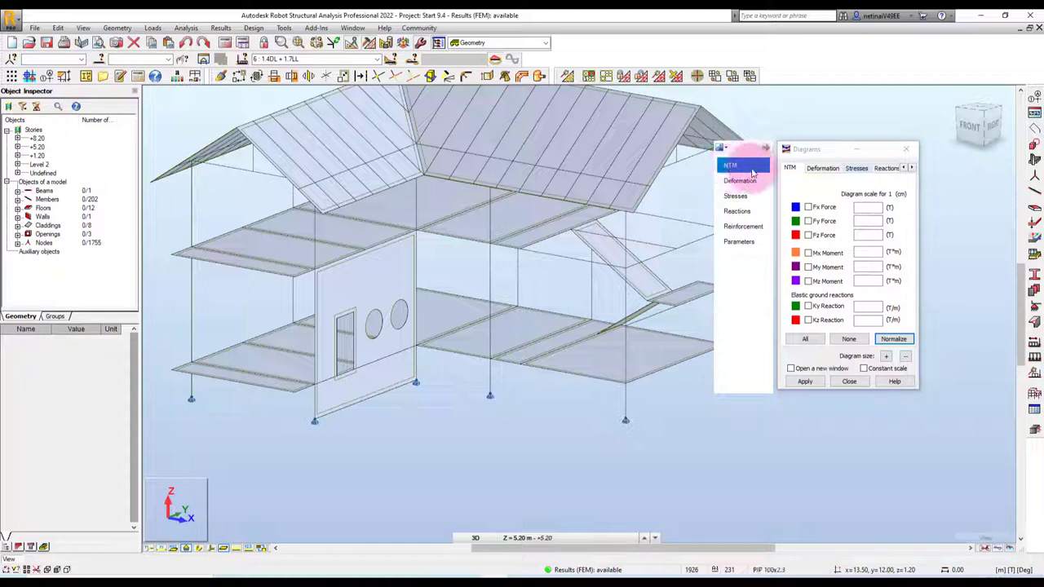
{"action": "middle_click_drag", "start_coordinate": [639, 434], "coordinate": [576, 422]}
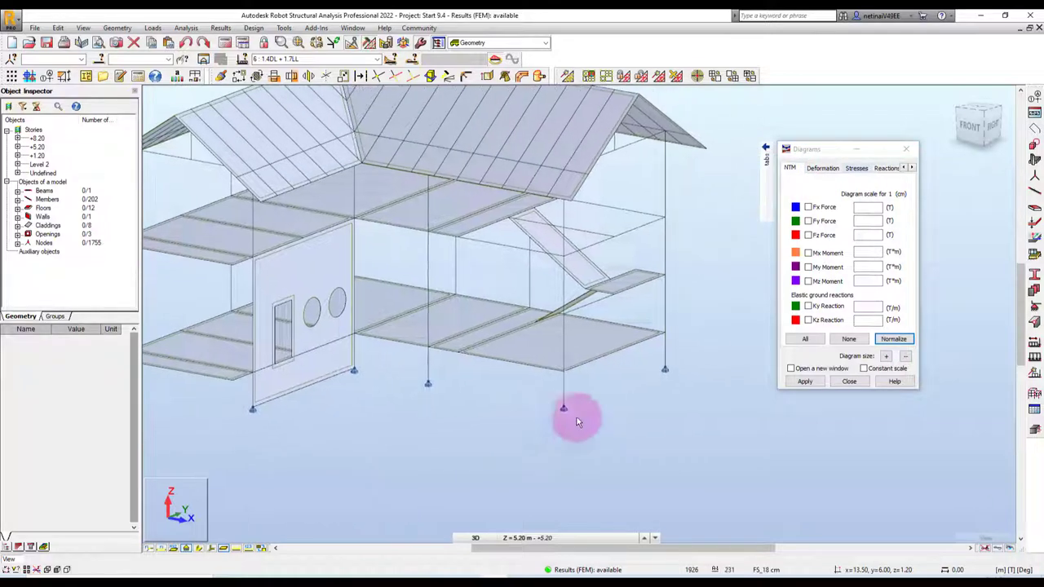
{"action": "scroll", "coordinate": [577, 422], "scroll_direction": "up", "scroll_amount": 2}
{"action": "scroll", "coordinate": [659, 351], "scroll_direction": "up", "scroll_amount": 2}
{"action": "scroll", "coordinate": [624, 387], "scroll_direction": "up", "scroll_amount": 2}
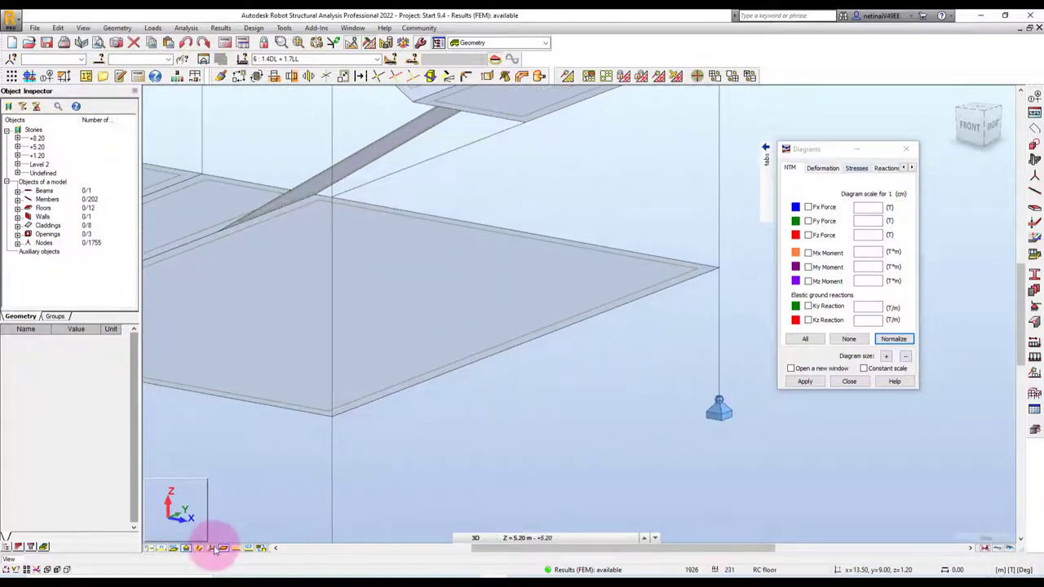
{"action": "left_click", "coordinate": [214, 549]}
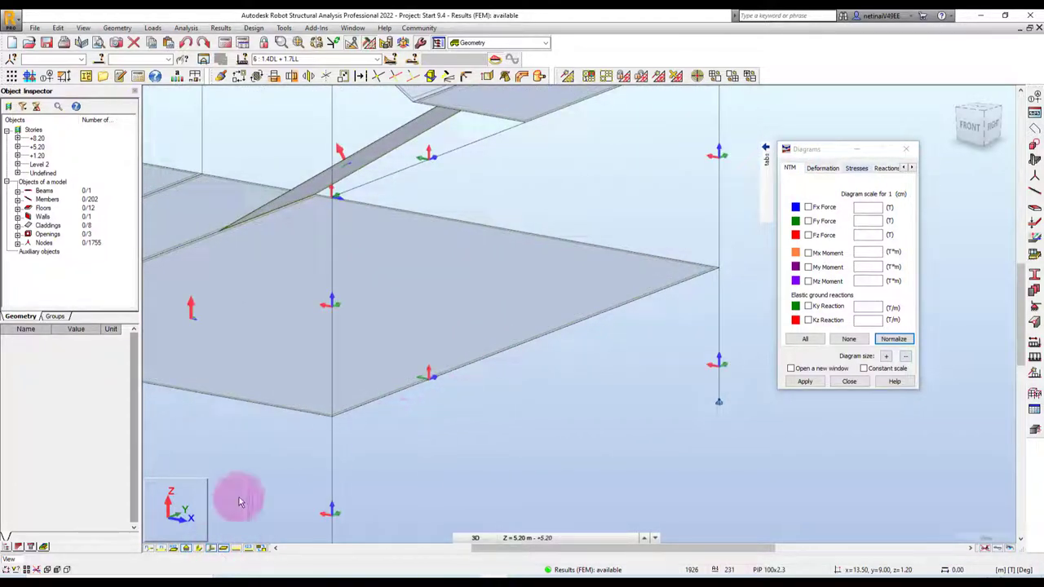
Step: Zoom in and out around the slab corner to inspect the local axis symbols
{"action": "scroll", "coordinate": [414, 392], "scroll_direction": "up", "scroll_amount": 1}
{"action": "scroll", "coordinate": [425, 401], "scroll_direction": "up", "scroll_amount": 1}
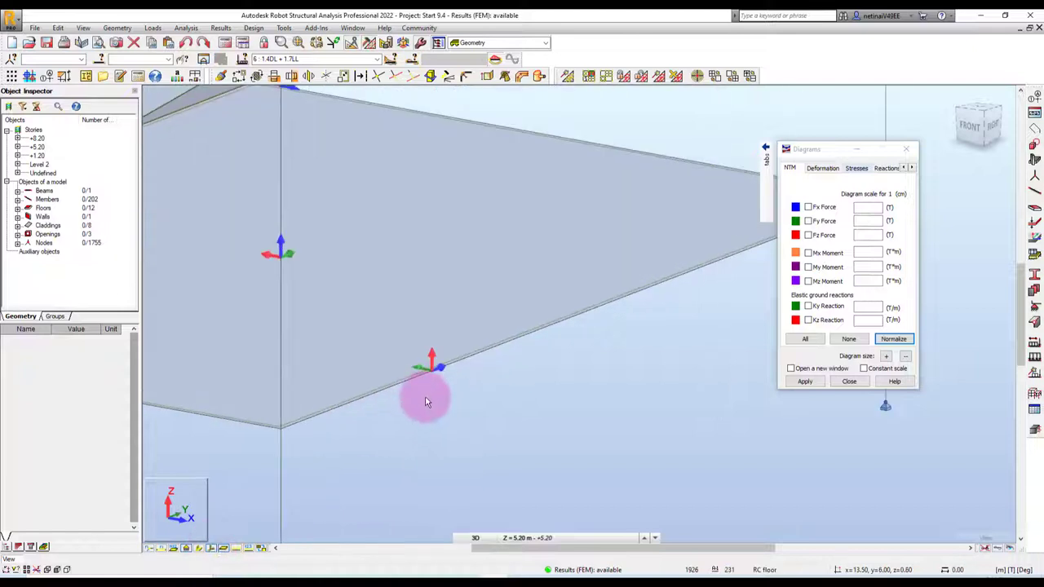
{"action": "scroll", "coordinate": [399, 399], "scroll_direction": "down", "scroll_amount": 1}
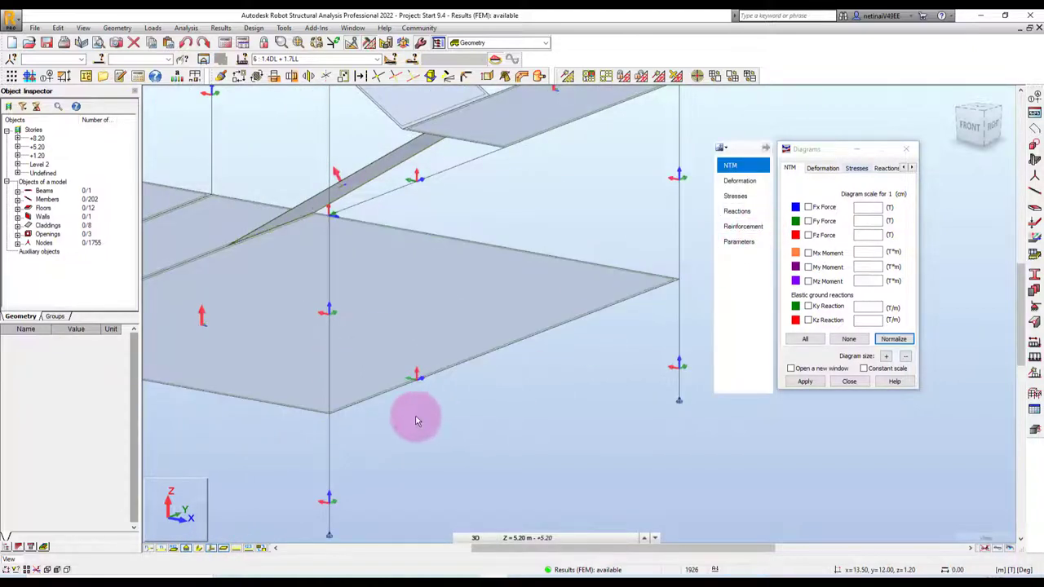
{"action": "scroll", "coordinate": [408, 412], "scroll_direction": "up", "scroll_amount": 1}
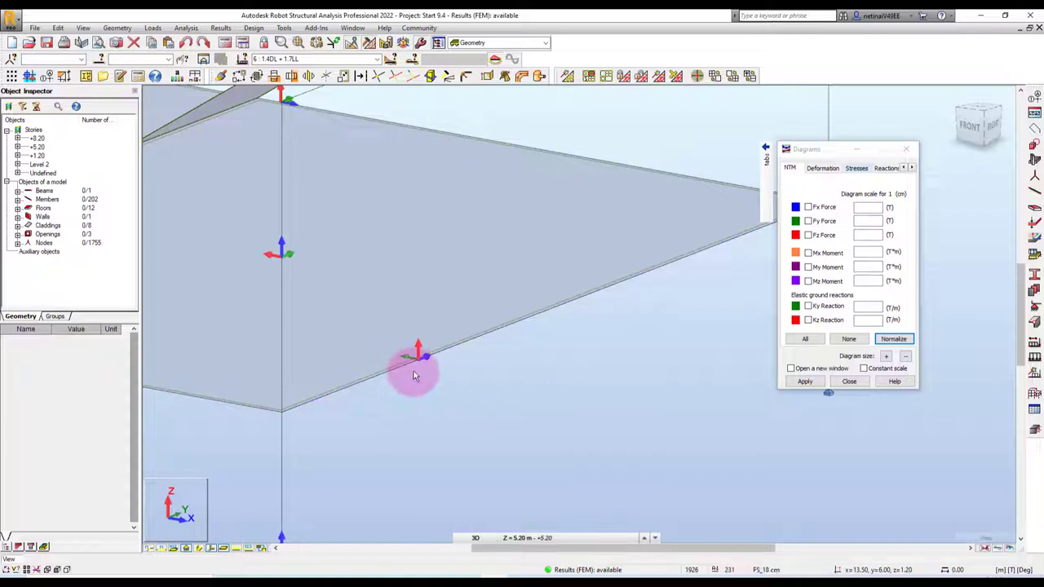
{"action": "scroll", "coordinate": [414, 375], "scroll_direction": "down", "scroll_amount": 1}
{"action": "scroll", "coordinate": [384, 373], "scroll_direction": "down", "scroll_amount": 1}
{"action": "scroll", "coordinate": [431, 373], "scroll_direction": "up", "scroll_amount": 2}
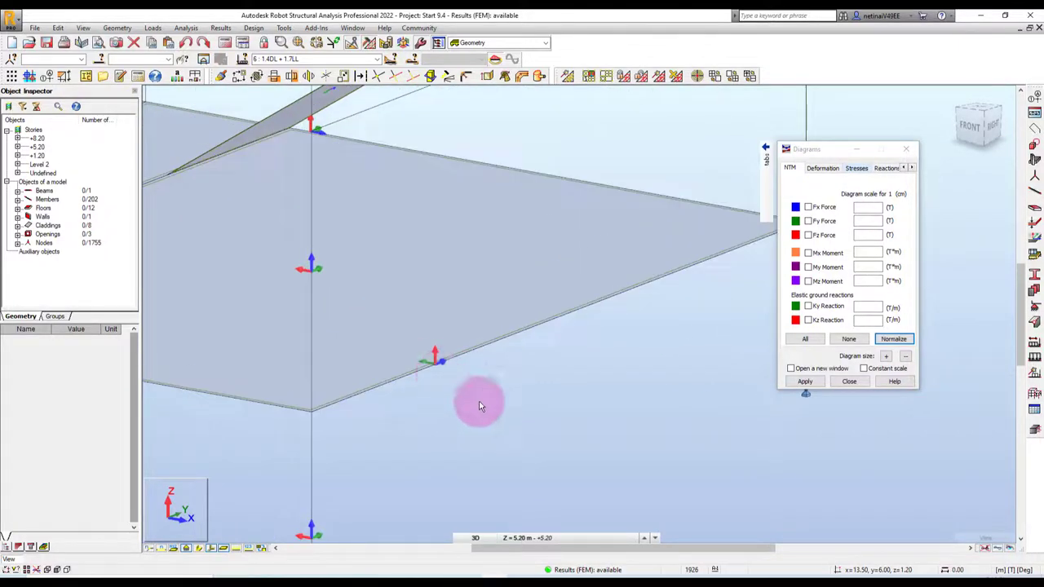
{"action": "scroll", "coordinate": [532, 374], "scroll_direction": "up", "scroll_amount": 1}
{"action": "scroll", "coordinate": [527, 380], "scroll_direction": "up", "scroll_amount": 1}
{"action": "scroll", "coordinate": [454, 362], "scroll_direction": "up", "scroll_amount": 1}
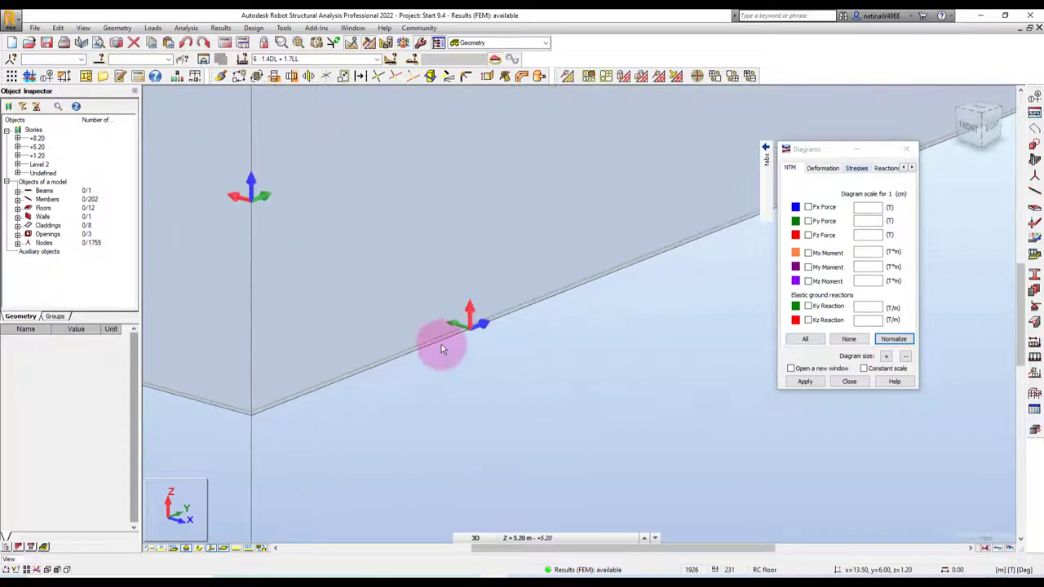
{"action": "scroll", "coordinate": [533, 354], "scroll_direction": "down", "scroll_amount": 1}
{"action": "scroll", "coordinate": [482, 396], "scroll_direction": "down", "scroll_amount": 1}
{"action": "scroll", "coordinate": [419, 403], "scroll_direction": "down", "scroll_amount": 1}
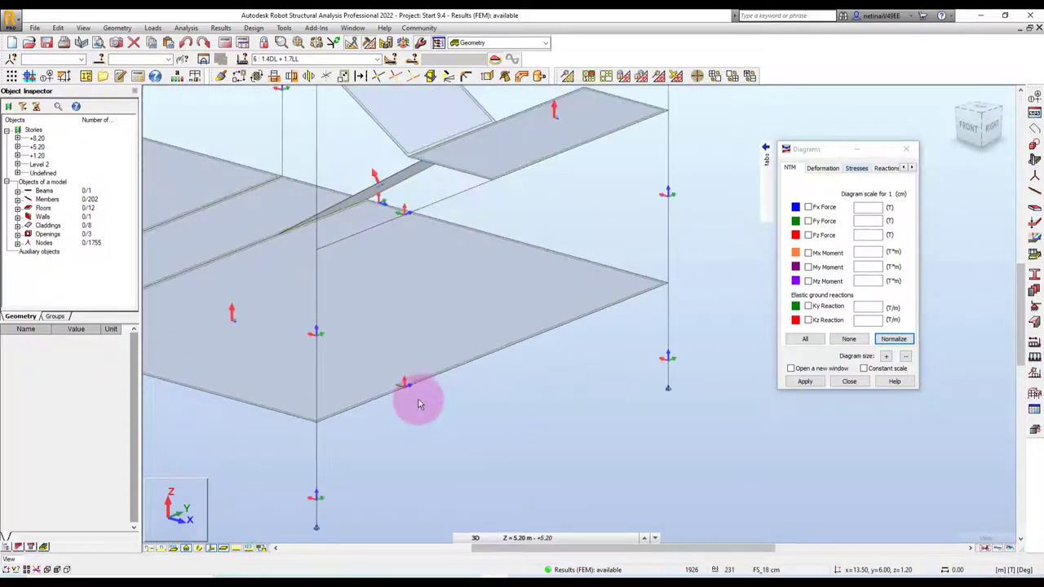
Step: Turn on the My bending moment diagram for the frame
{"action": "left_click", "coordinate": [807, 266]}
{"action": "left_click", "coordinate": [804, 381]}
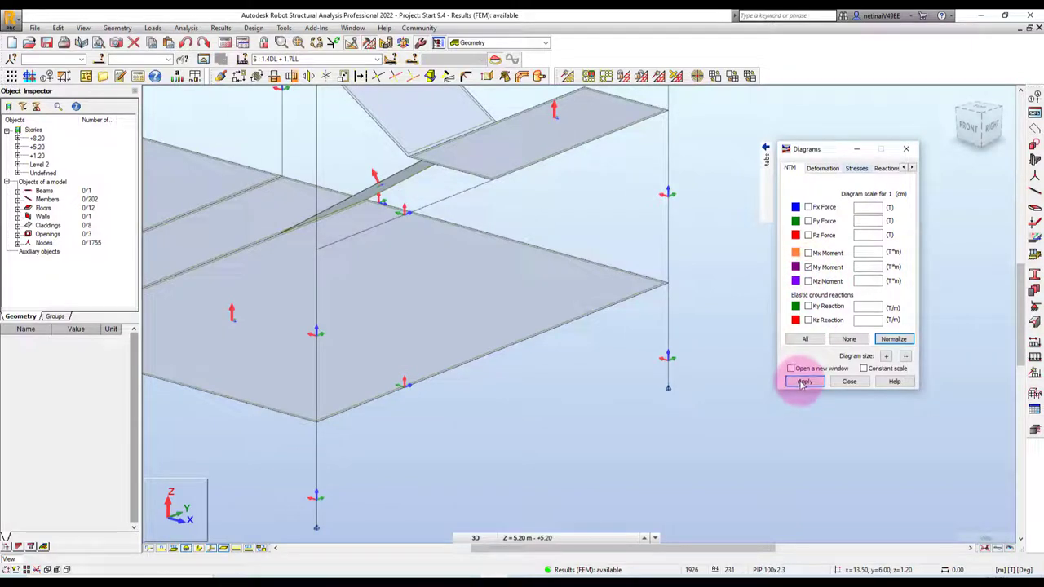
{"action": "left_click", "coordinate": [765, 159]}
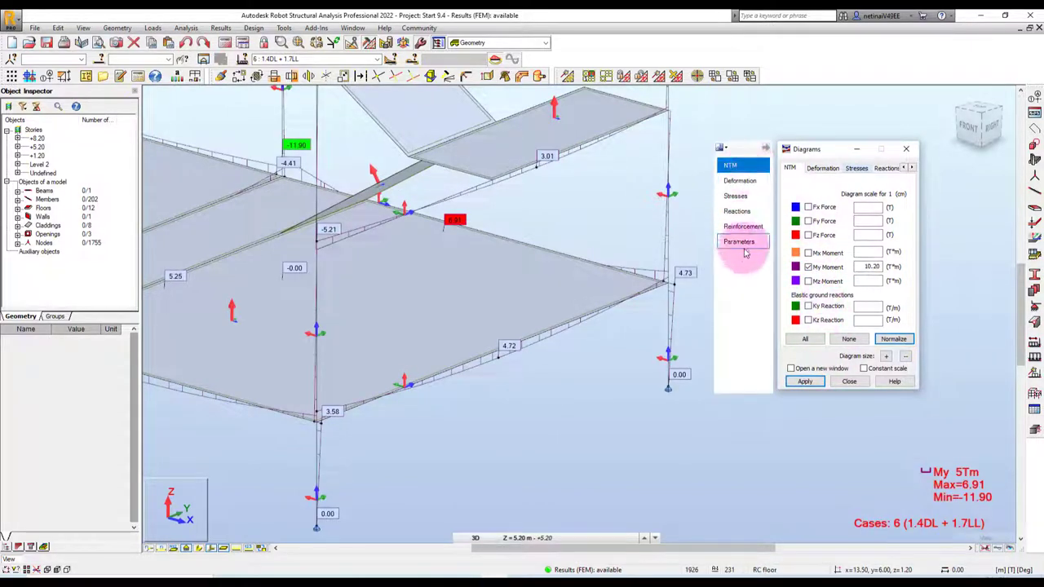
Step: Draw diagrams filled with differentiated positive/negative colours and normalize the moment scale
{"action": "left_click", "coordinate": [743, 243]}
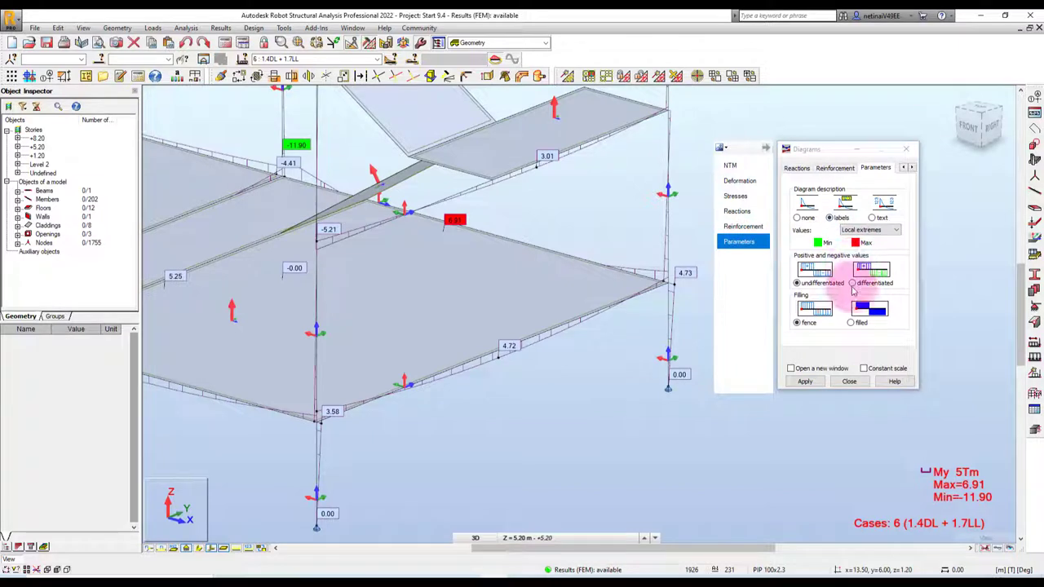
{"action": "left_click", "coordinate": [854, 324]}
{"action": "left_click", "coordinate": [796, 378]}
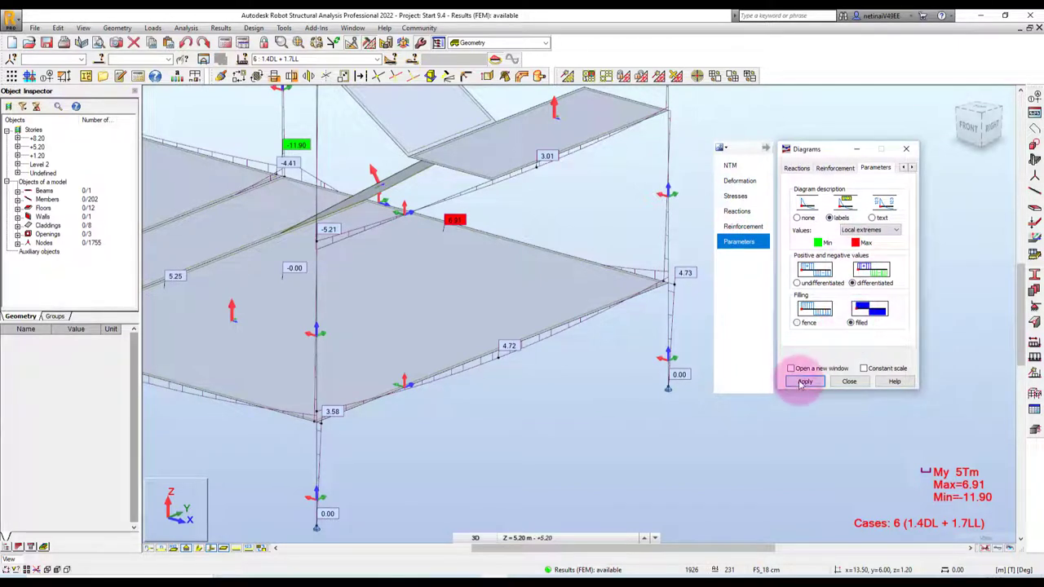
{"action": "left_click", "coordinate": [730, 166]}
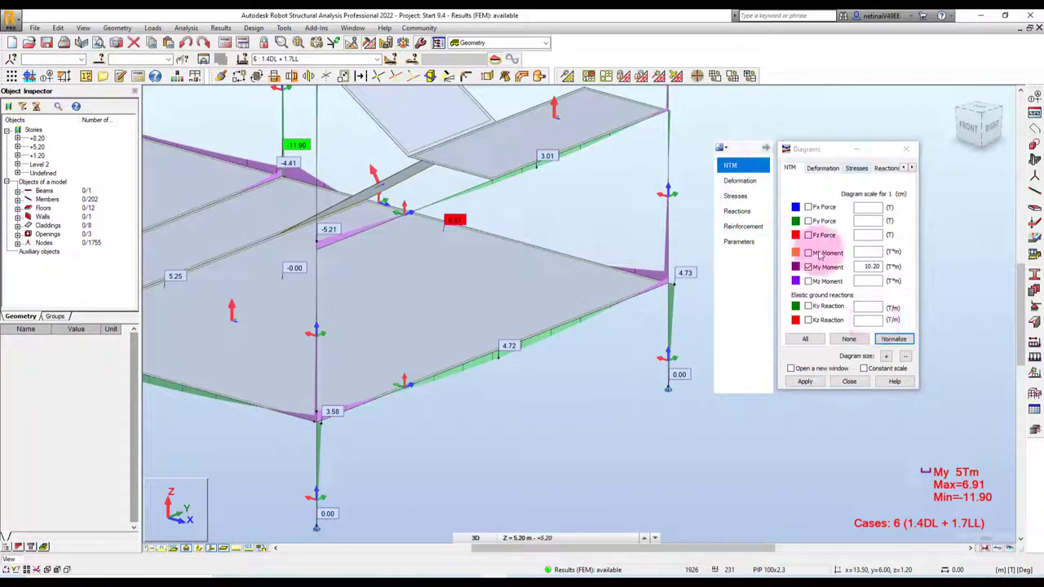
{"action": "left_click", "coordinate": [893, 338]}
{"action": "left_click", "coordinate": [902, 338]}
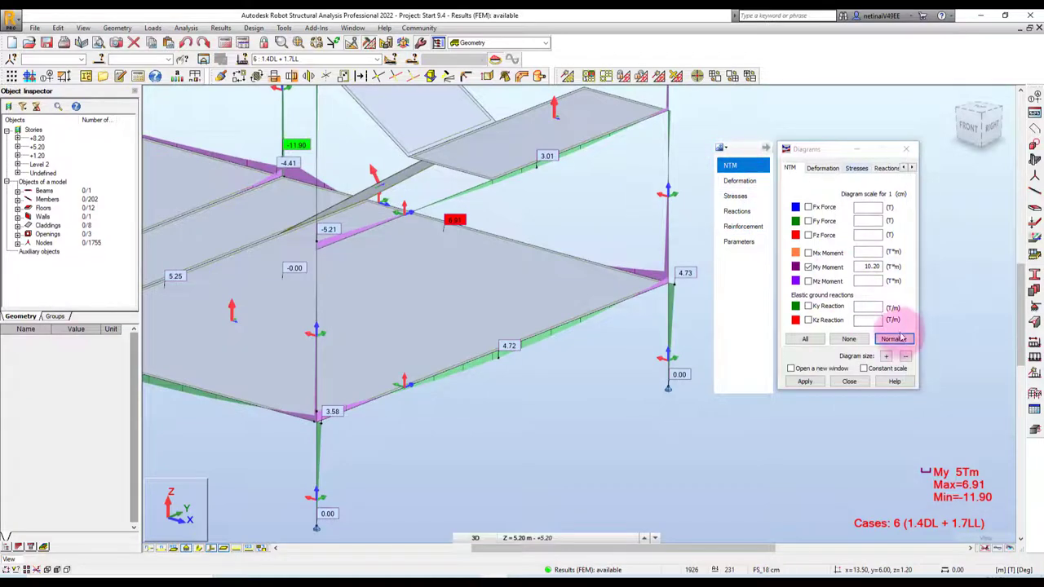
Step: Reapply the normalized My diagram (scale 10.20) and frame the lower slab and column base
{"action": "left_click", "coordinate": [804, 381]}
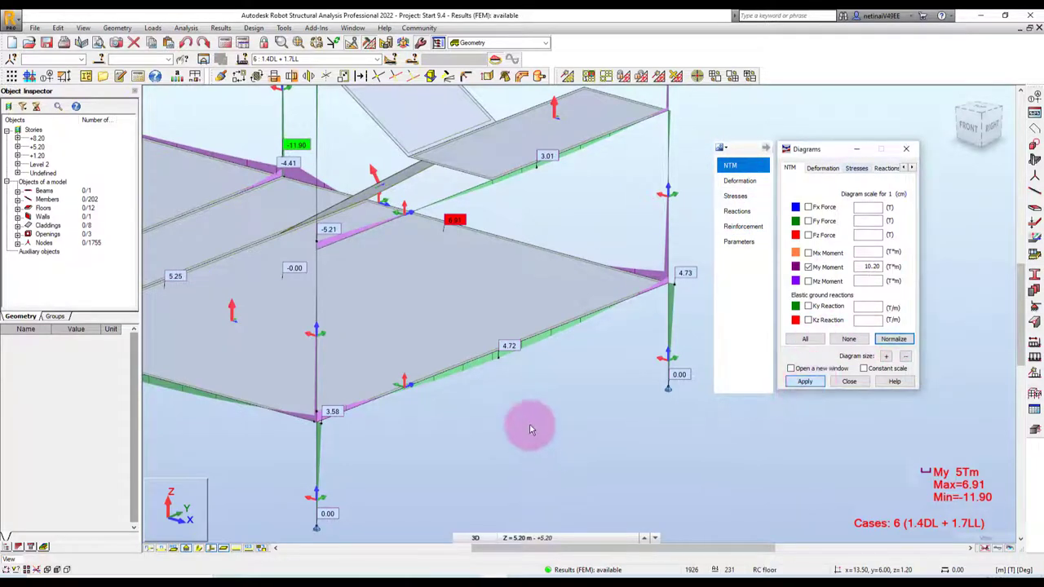
{"action": "scroll", "coordinate": [530, 430], "scroll_direction": "down", "scroll_amount": 2}
{"action": "scroll", "coordinate": [550, 433], "scroll_direction": "down", "scroll_amount": 2}
{"action": "middle_click_drag", "start_coordinate": [550, 433], "coordinate": [615, 439]}
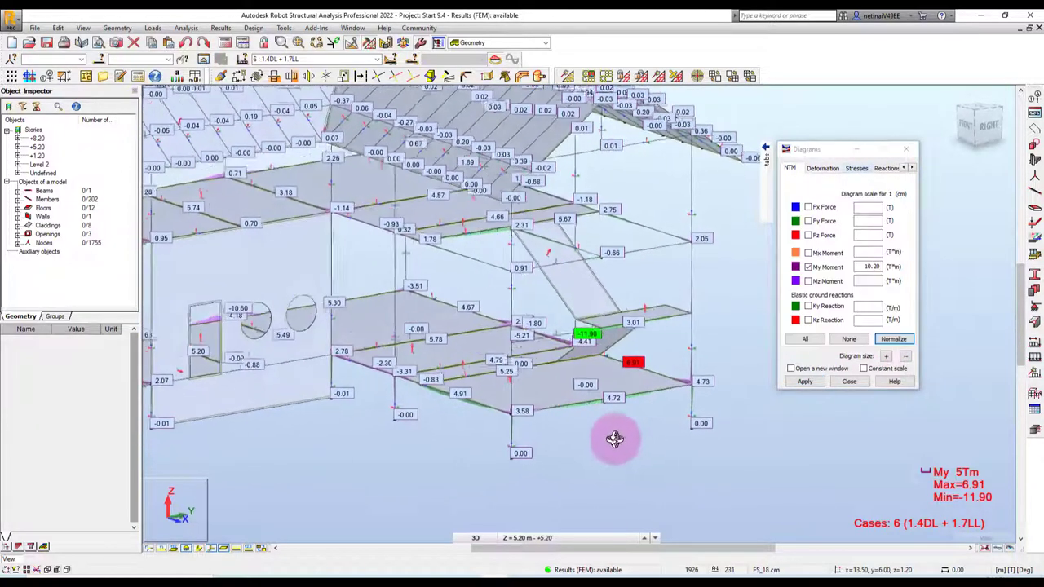
{"action": "scroll", "coordinate": [615, 439], "scroll_direction": "up", "scroll_amount": 2}
{"action": "scroll", "coordinate": [613, 415], "scroll_direction": "up", "scroll_amount": 2}
{"action": "scroll", "coordinate": [618, 416], "scroll_direction": "up", "scroll_amount": 2}
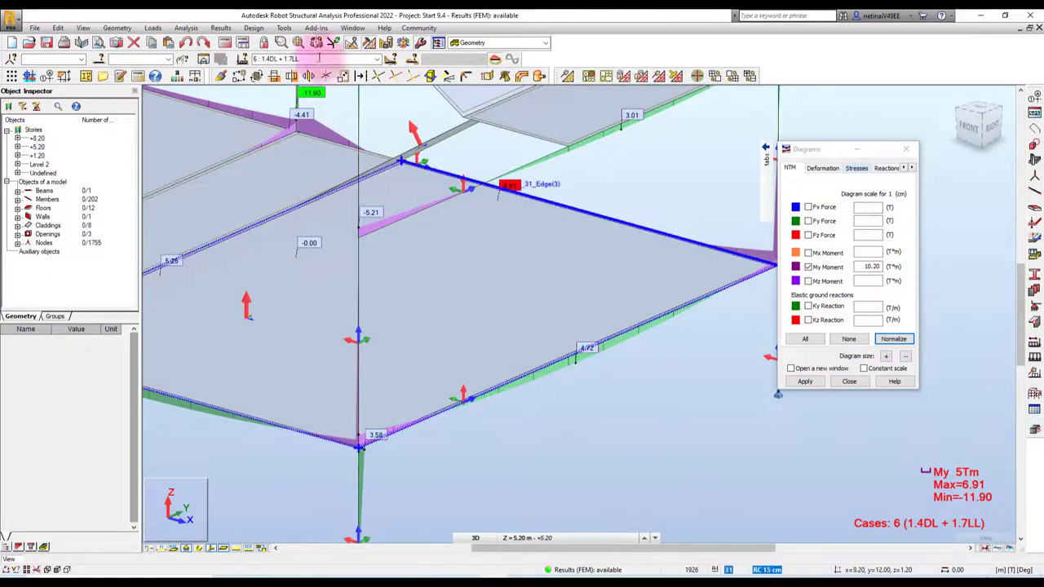
{"action": "left_click", "coordinate": [626, 416]}
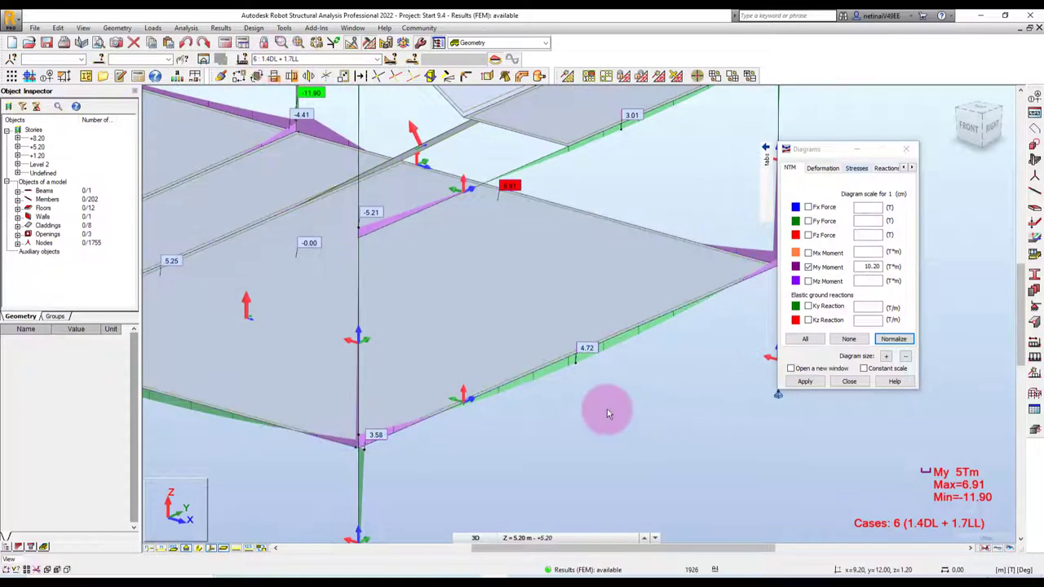
{"action": "scroll", "coordinate": [606, 413], "scroll_direction": "down", "scroll_amount": 2}
{"action": "scroll", "coordinate": [576, 345], "scroll_direction": "down", "scroll_amount": 2}
{"action": "mouse_move", "coordinate": [592, 359]}
{"action": "middle_mouse_down"}
{"action": "mouse_move", "coordinate": [605, 393]}
{"action": "mouse_move", "coordinate": [578, 396]}
{"action": "mouse_move", "coordinate": [566, 412]}
{"action": "middle_mouse_up"}
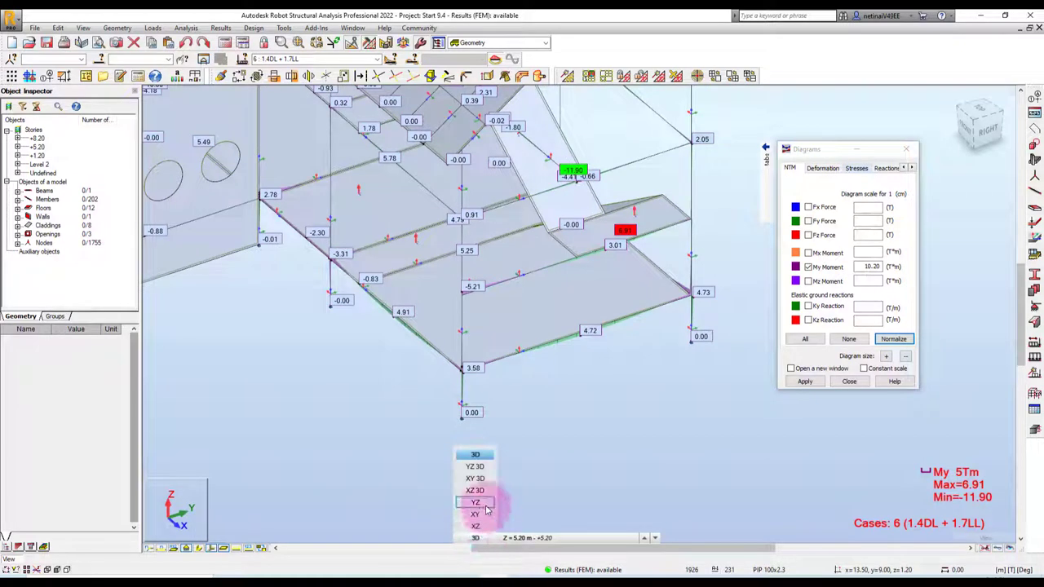
Step: Show the YZ elevation at X = 0.00 m and zoom around its My diagram (6.63, -10.60)
{"action": "left_click", "coordinate": [487, 507]}
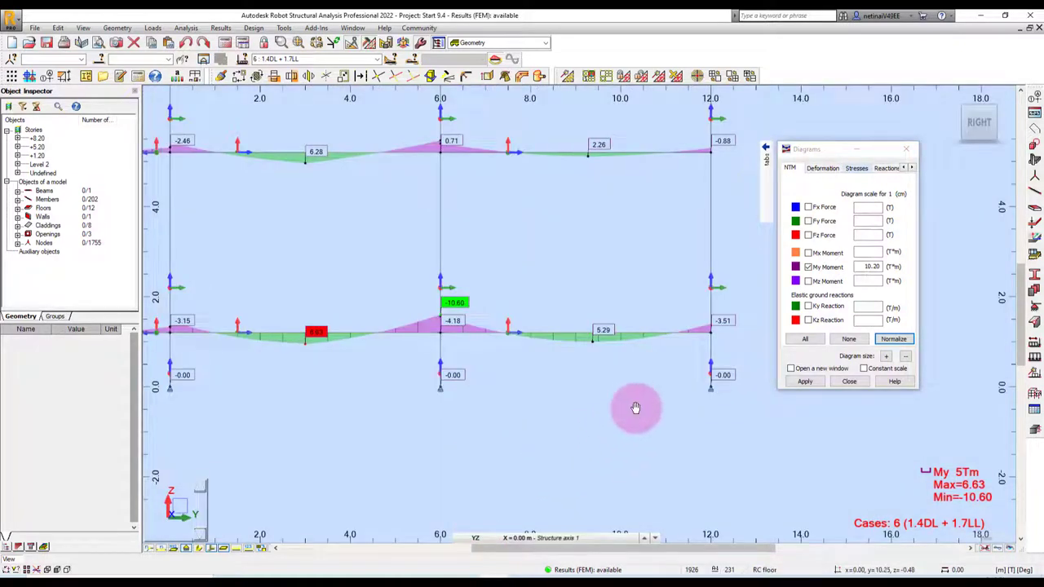
{"action": "scroll", "coordinate": [281, 437], "scroll_direction": "up", "scroll_amount": 1}
{"action": "scroll", "coordinate": [301, 363], "scroll_direction": "up", "scroll_amount": 1}
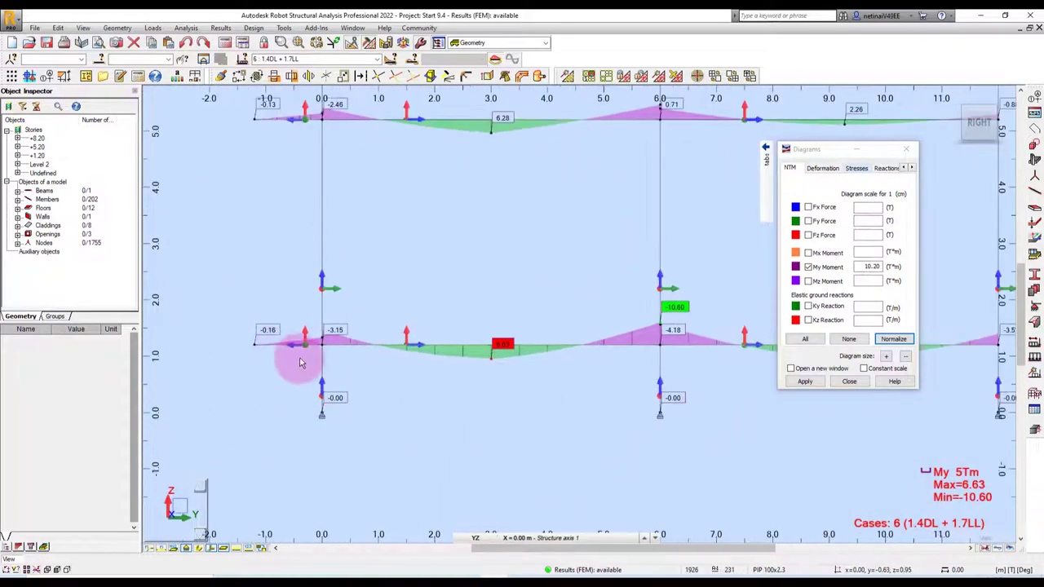
{"action": "scroll", "coordinate": [314, 355], "scroll_direction": "up", "scroll_amount": 1}
{"action": "scroll", "coordinate": [594, 408], "scroll_direction": "down", "scroll_amount": 2}
{"action": "scroll", "coordinate": [421, 393], "scroll_direction": "up", "scroll_amount": 1}
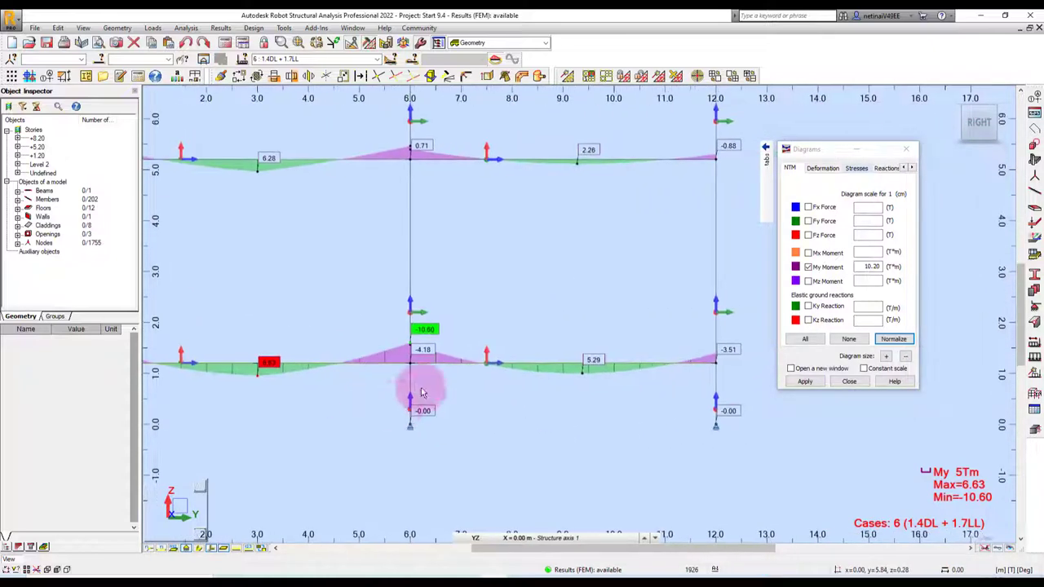
{"action": "scroll", "coordinate": [376, 357], "scroll_direction": "up", "scroll_amount": 1}
{"action": "scroll", "coordinate": [490, 390], "scroll_direction": "down", "scroll_amount": 1}
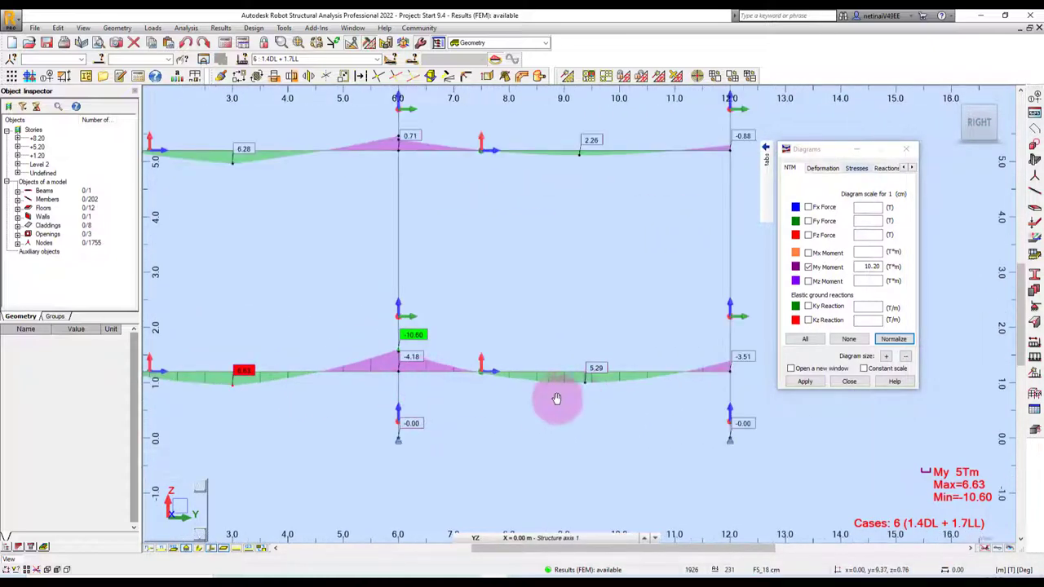
{"action": "scroll", "coordinate": [702, 359], "scroll_direction": "up", "scroll_amount": 1}
{"action": "scroll", "coordinate": [541, 364], "scroll_direction": "up", "scroll_amount": 1}
{"action": "scroll", "coordinate": [576, 399], "scroll_direction": "down", "scroll_amount": 2}
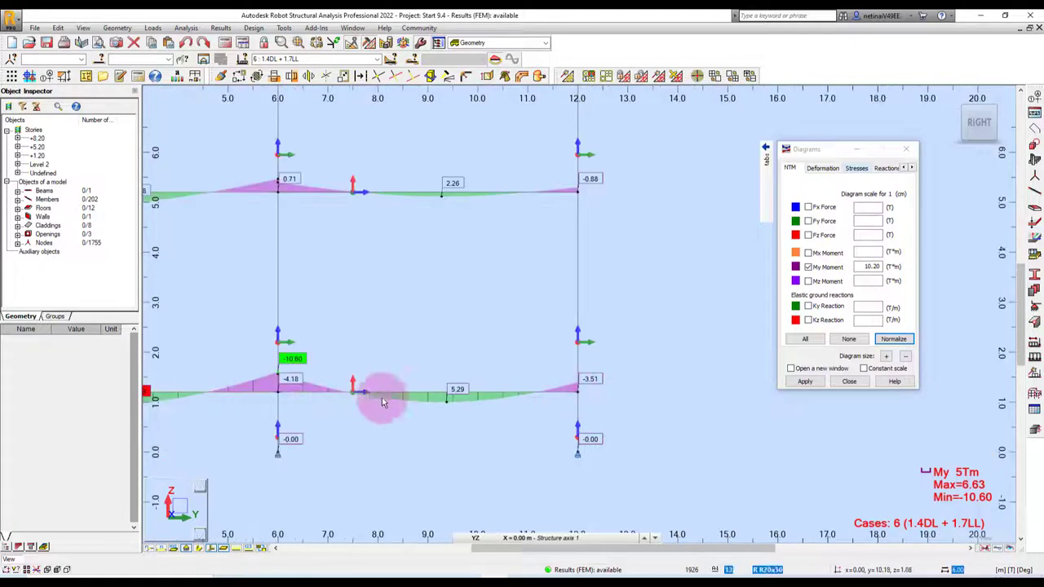
{"action": "scroll", "coordinate": [456, 385], "scroll_direction": "down", "scroll_amount": 1}
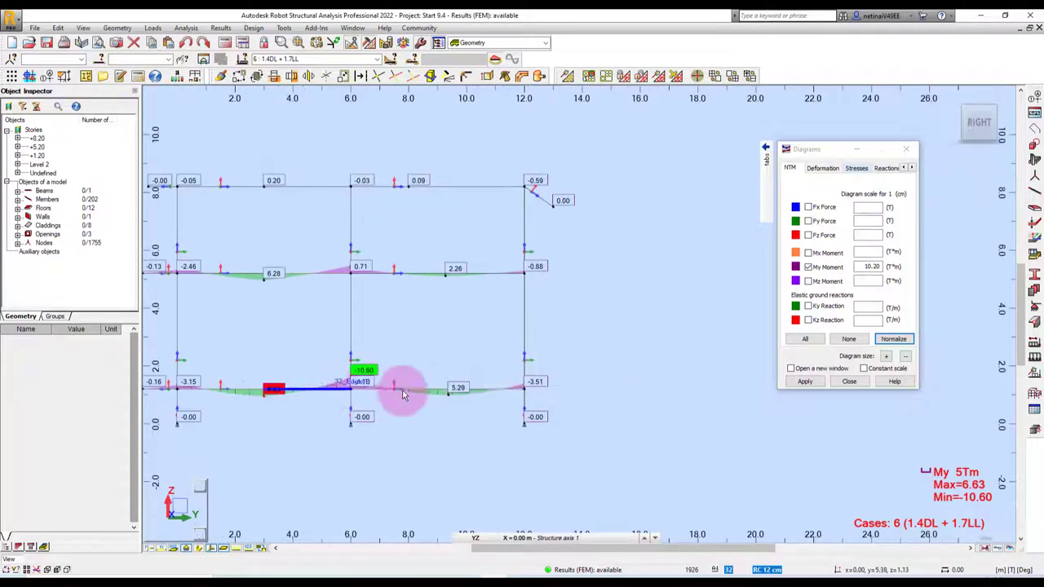
{"action": "scroll", "coordinate": [396, 342], "scroll_direction": "down", "scroll_amount": 1}
{"action": "scroll", "coordinate": [318, 310], "scroll_direction": "up", "scroll_amount": 1}
{"action": "scroll", "coordinate": [310, 299], "scroll_direction": "up", "scroll_amount": 2}
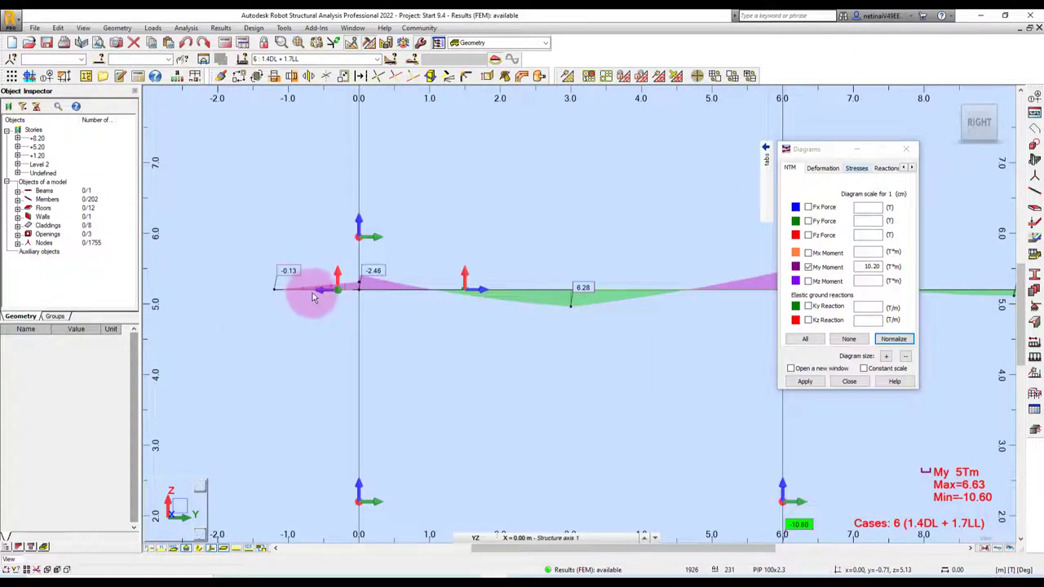
{"action": "scroll", "coordinate": [397, 310], "scroll_direction": "down", "scroll_amount": 1}
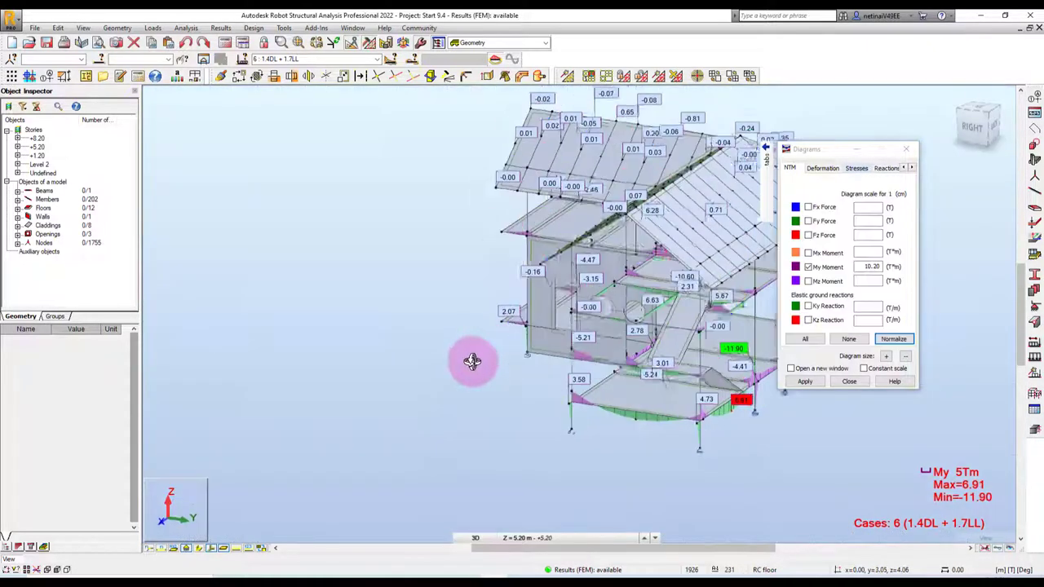
Step: Rotate back to 3D, hide the load and reaction arrows, and zoom into the lower slab
{"action": "middle_click_drag", "start_coordinate": [488, 346], "coordinate": [416, 428], "text": "shift"}
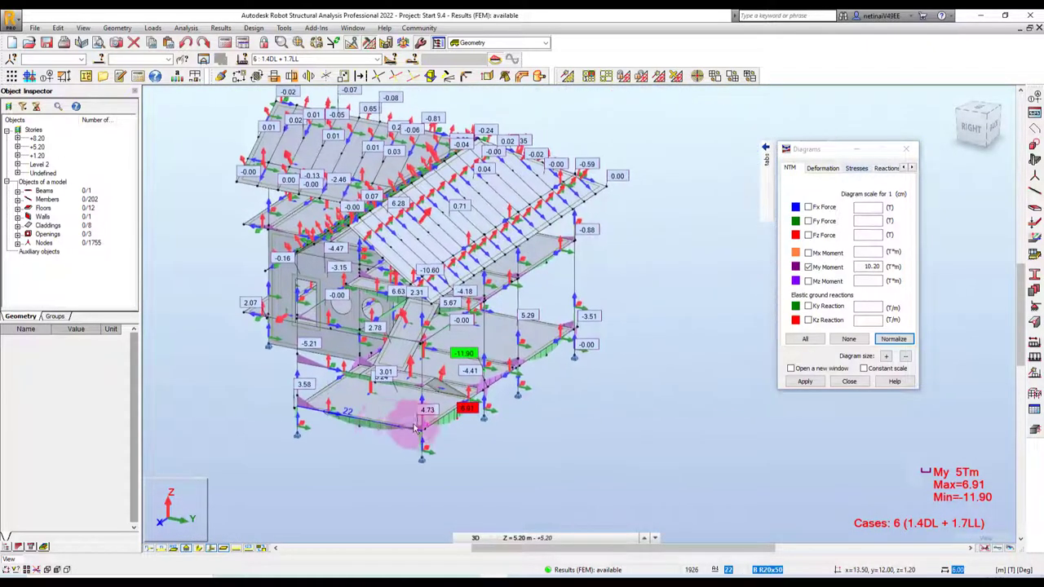
{"action": "middle_click_drag", "start_coordinate": [631, 425], "coordinate": [654, 417]}
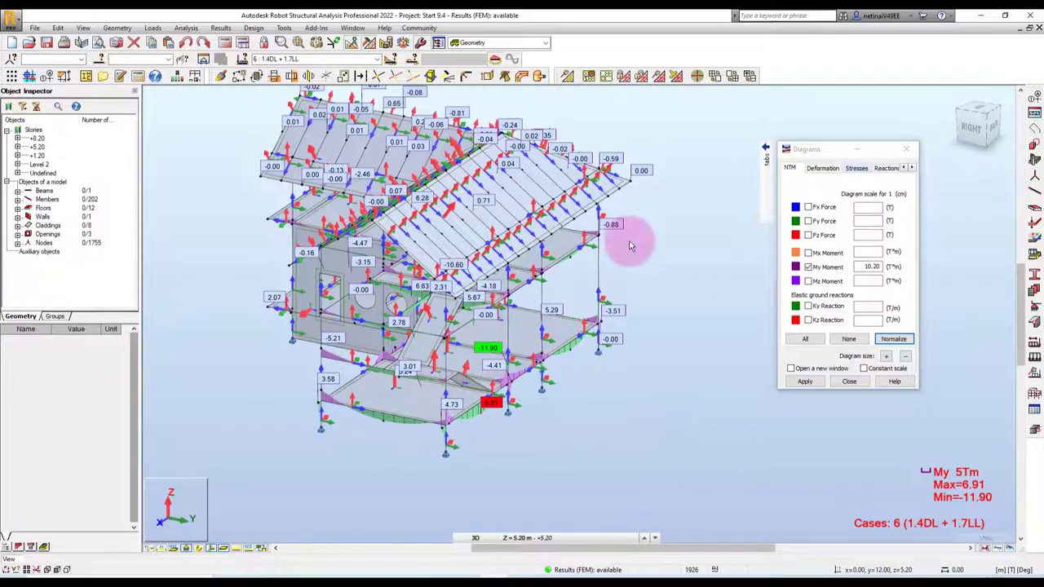
{"action": "middle_click_drag", "start_coordinate": [630, 247], "coordinate": [642, 303], "text": "shift"}
{"action": "scroll", "coordinate": [642, 362], "scroll_direction": "up", "scroll_amount": 2}
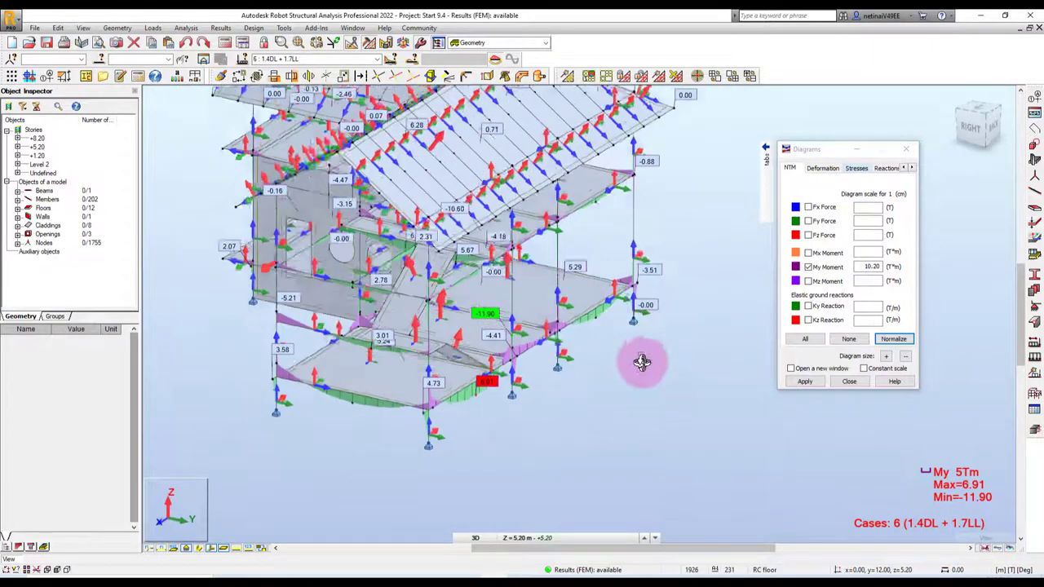
{"action": "middle_click_drag", "start_coordinate": [642, 362], "coordinate": [645, 368], "text": "shift"}
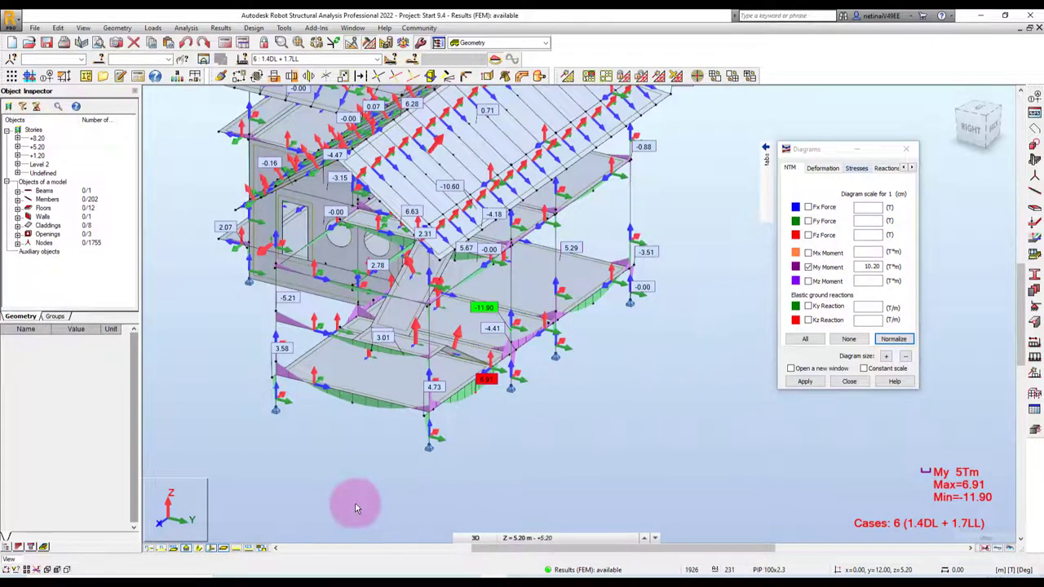
{"action": "left_click", "coordinate": [209, 550]}
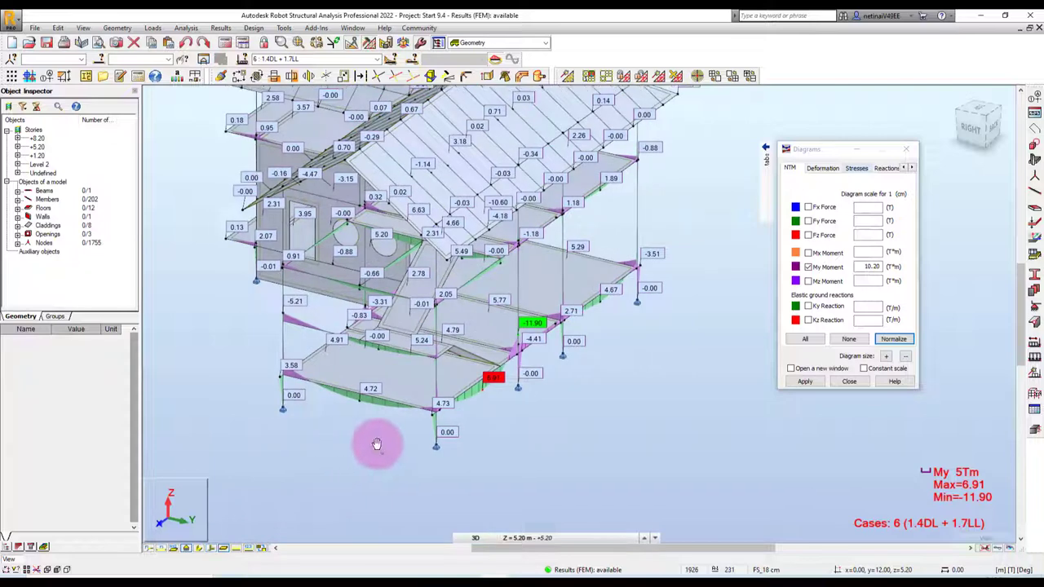
{"action": "scroll", "coordinate": [363, 385], "scroll_direction": "up", "scroll_amount": 3}
{"action": "scroll", "coordinate": [310, 405], "scroll_direction": "up", "scroll_amount": 3}
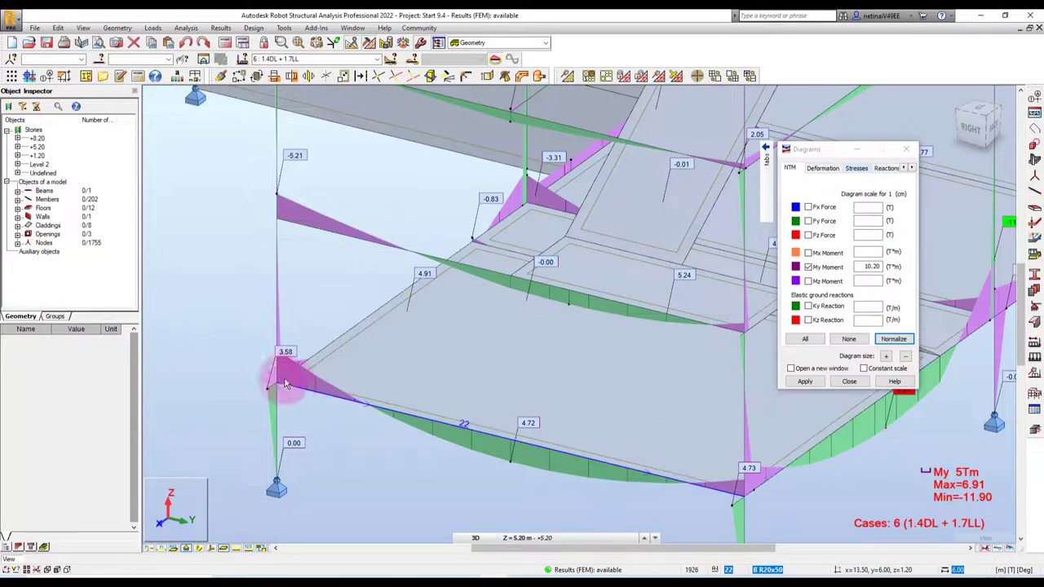
Step: Zoom and pan around the 3D My diagram, then bring up the Geometry menu
{"action": "scroll", "coordinate": [294, 384], "scroll_direction": "down", "scroll_amount": 2}
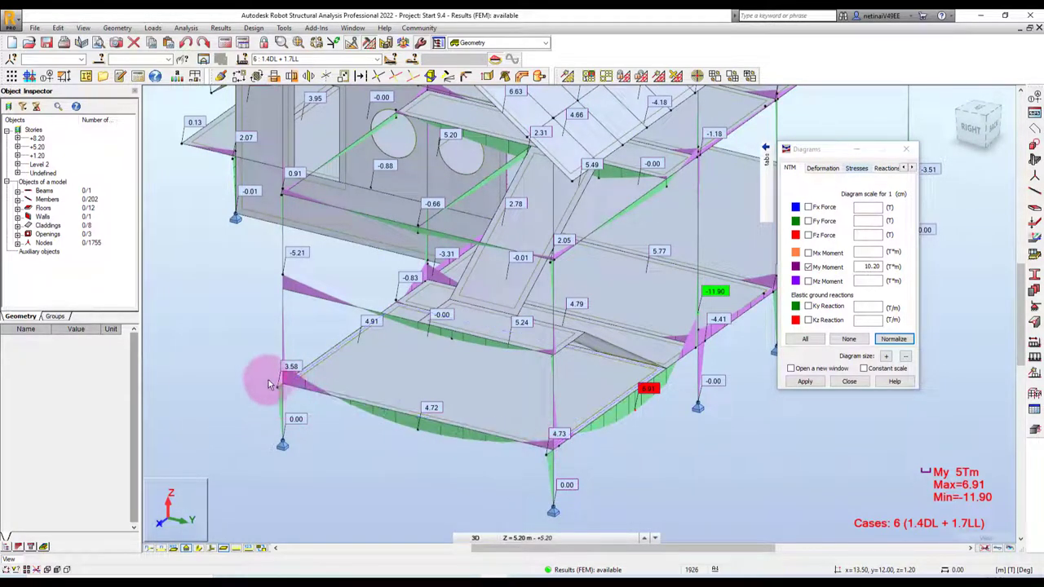
{"action": "scroll", "coordinate": [277, 382], "scroll_direction": "up", "scroll_amount": 3}
{"action": "scroll", "coordinate": [302, 393], "scroll_direction": "down", "scroll_amount": 2}
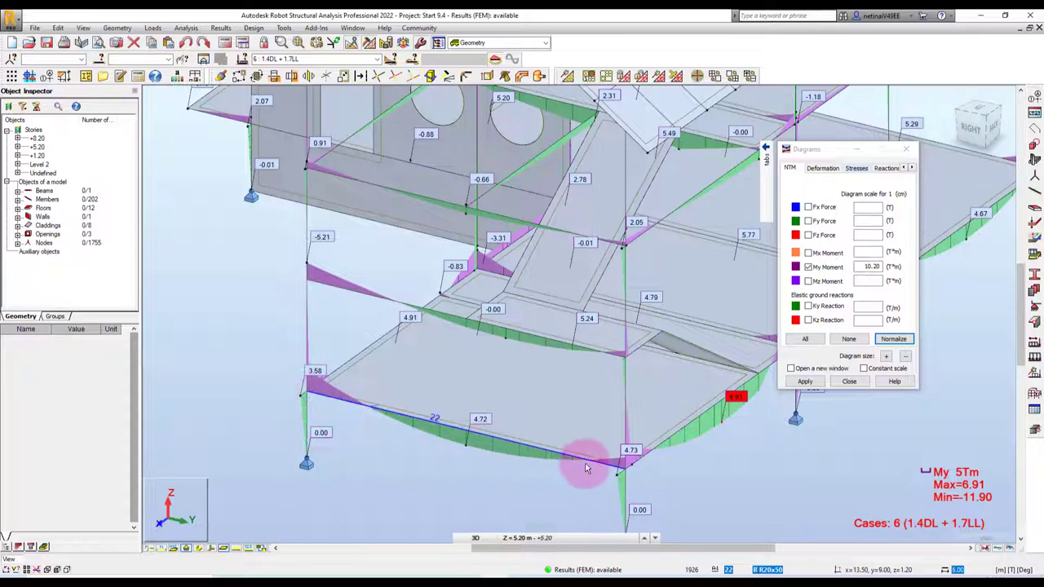
{"action": "mouse_move", "coordinate": [586, 468]}
{"action": "middle_mouse_down"}
{"action": "mouse_move", "coordinate": [432, 400]}
{"action": "mouse_move", "coordinate": [365, 402]}
{"action": "mouse_move", "coordinate": [387, 438]}
{"action": "middle_mouse_up"}
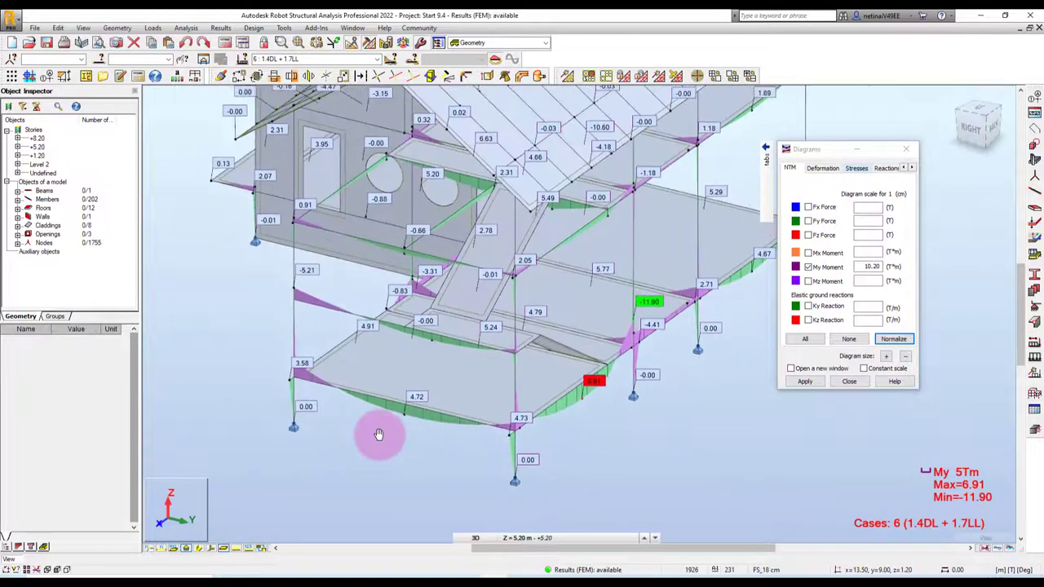
{"action": "left_click", "coordinate": [117, 28]}
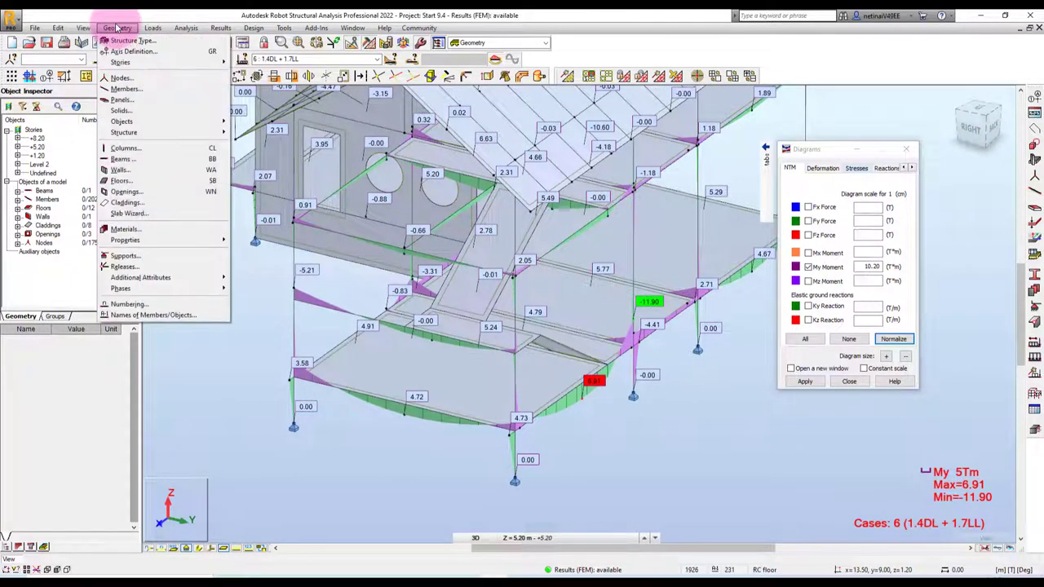
Step: Assign the Pinned-Pinned release to lower-slab beam 22 via the Releases dialog
{"action": "left_click", "coordinate": [121, 267]}
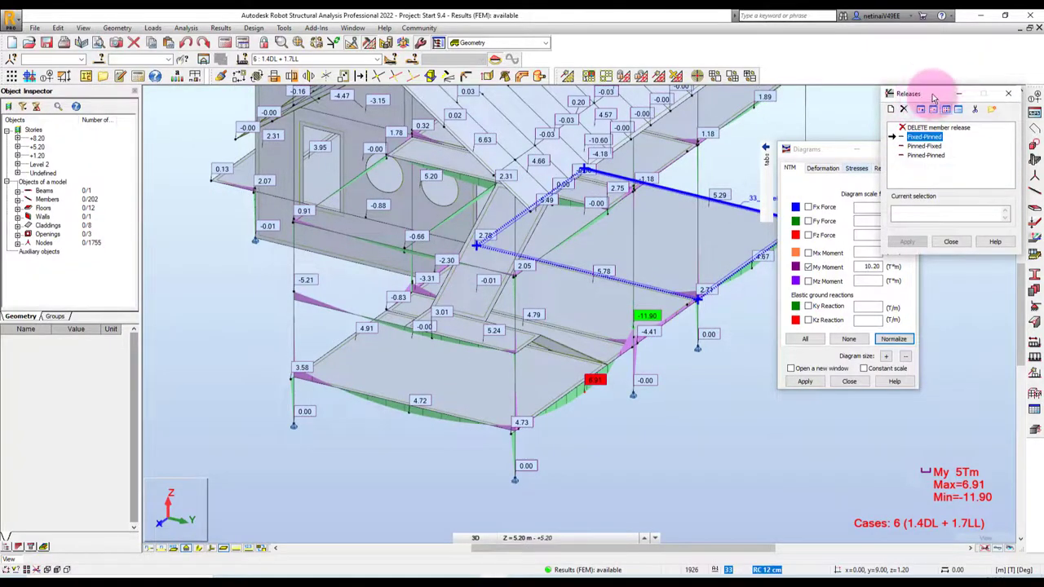
{"action": "left_click", "coordinate": [388, 182]}
{"action": "left_click_drag", "start_coordinate": [897, 93], "coordinate": [123, 254]}
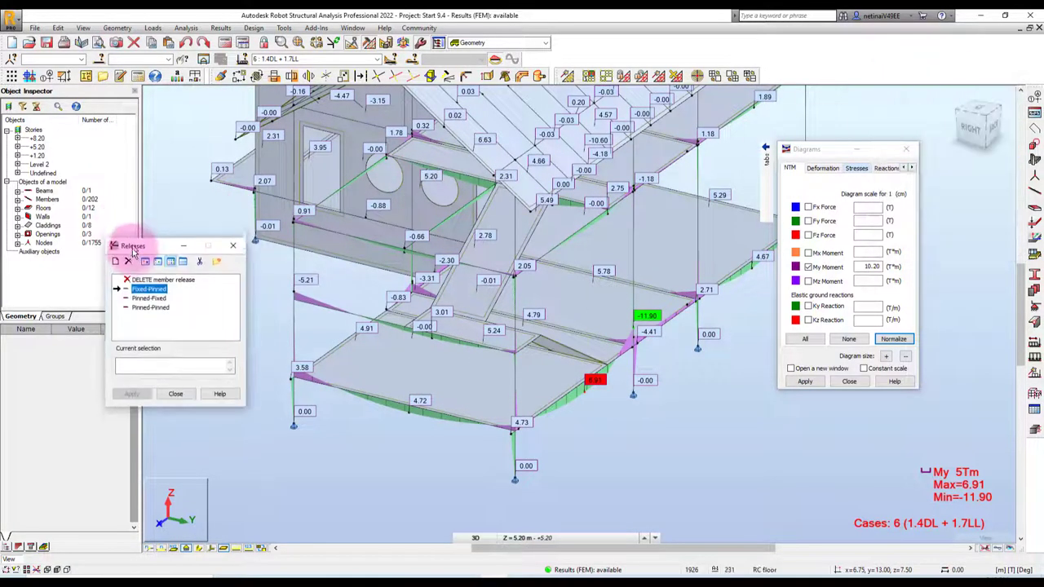
{"action": "left_click", "coordinate": [142, 318]}
{"action": "left_click", "coordinate": [352, 427]}
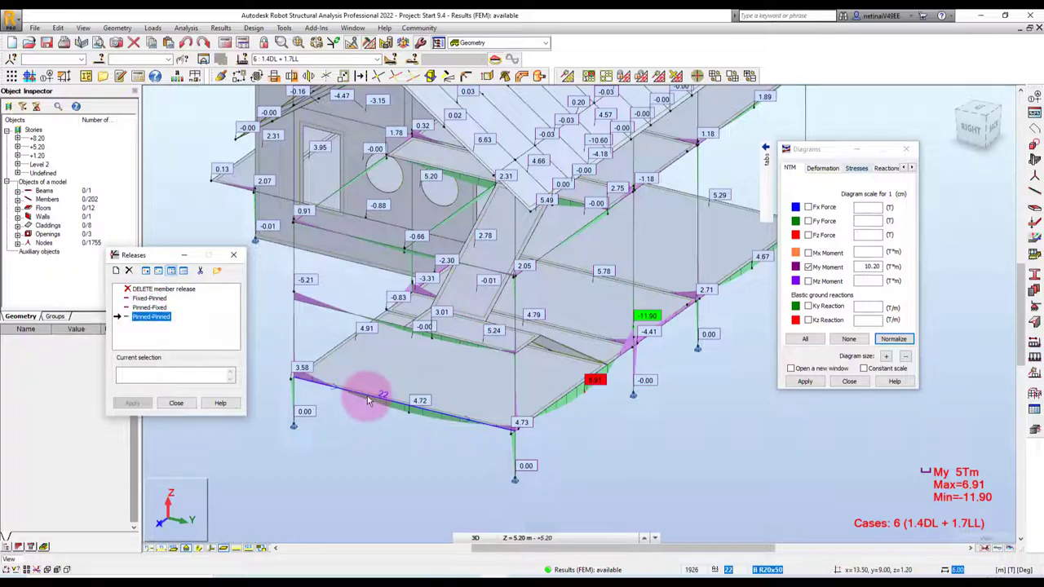
{"action": "left_click", "coordinate": [351, 424]}
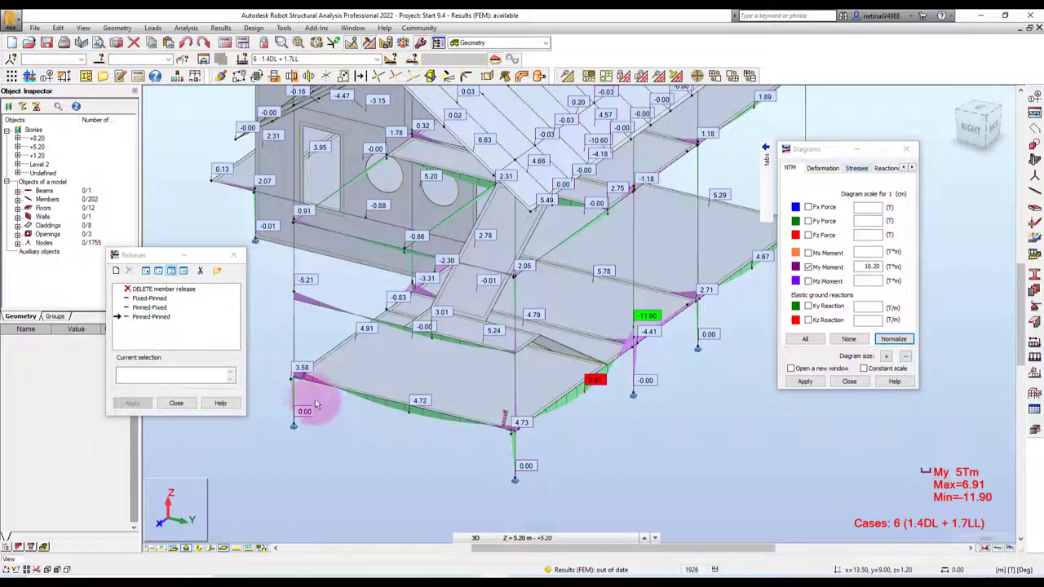
{"action": "scroll", "coordinate": [314, 399], "scroll_direction": "up", "scroll_amount": 2}
{"action": "scroll", "coordinate": [302, 385], "scroll_direction": "up", "scroll_amount": 2}
{"action": "scroll", "coordinate": [480, 471], "scroll_direction": "down", "scroll_amount": 3}
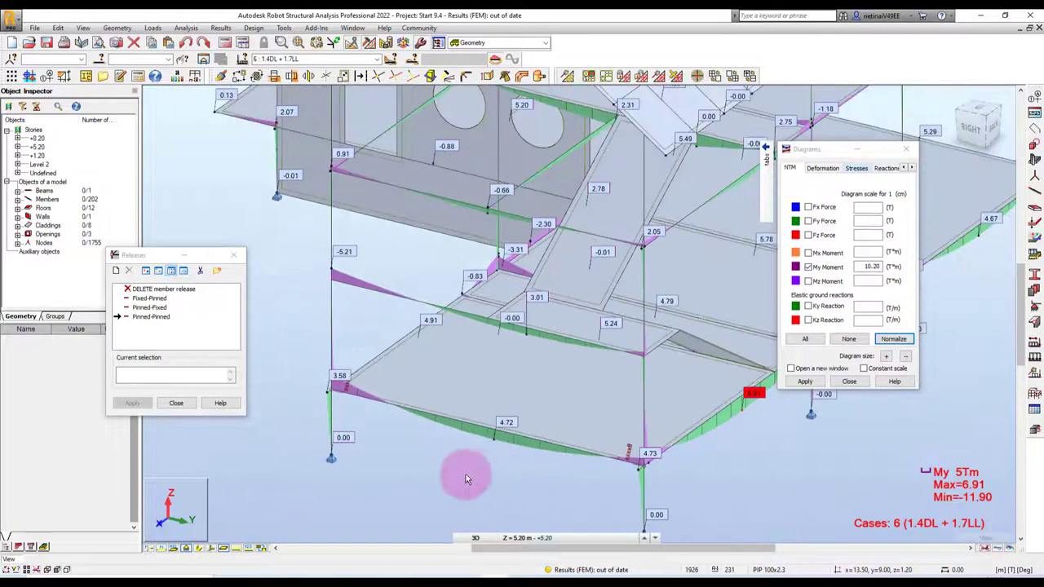
{"action": "scroll", "coordinate": [489, 428], "scroll_direction": "up", "scroll_amount": 2}
{"action": "scroll", "coordinate": [431, 408], "scroll_direction": "up", "scroll_amount": 1}
{"action": "left_click", "coordinate": [164, 325]}
Step: Edit Pinned-Pinned to also release Rx and Rz at the beginning, then close the definition
{"action": "double_click", "coordinate": [163, 325]}
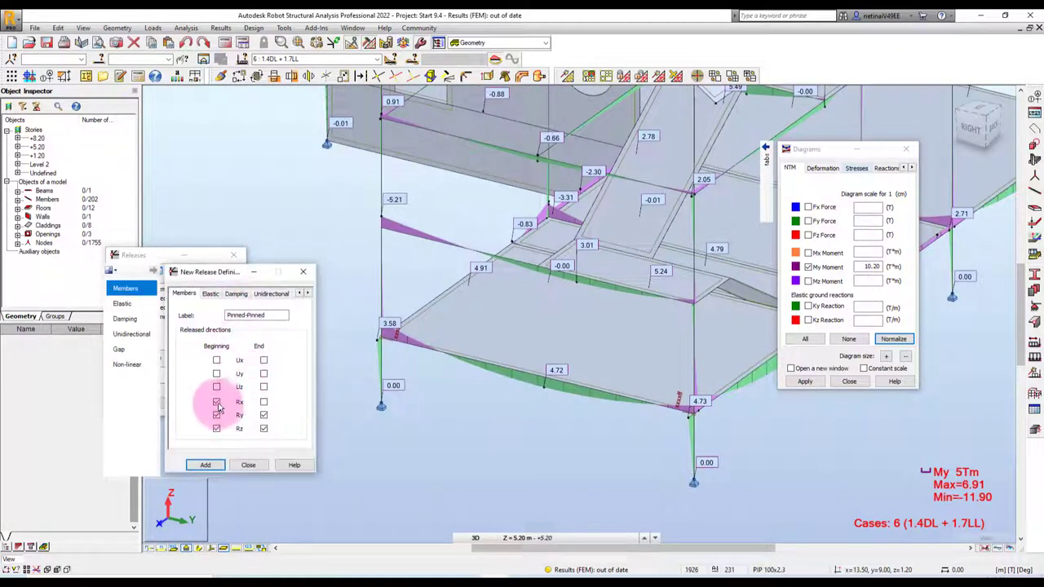
{"action": "left_click", "coordinate": [216, 401]}
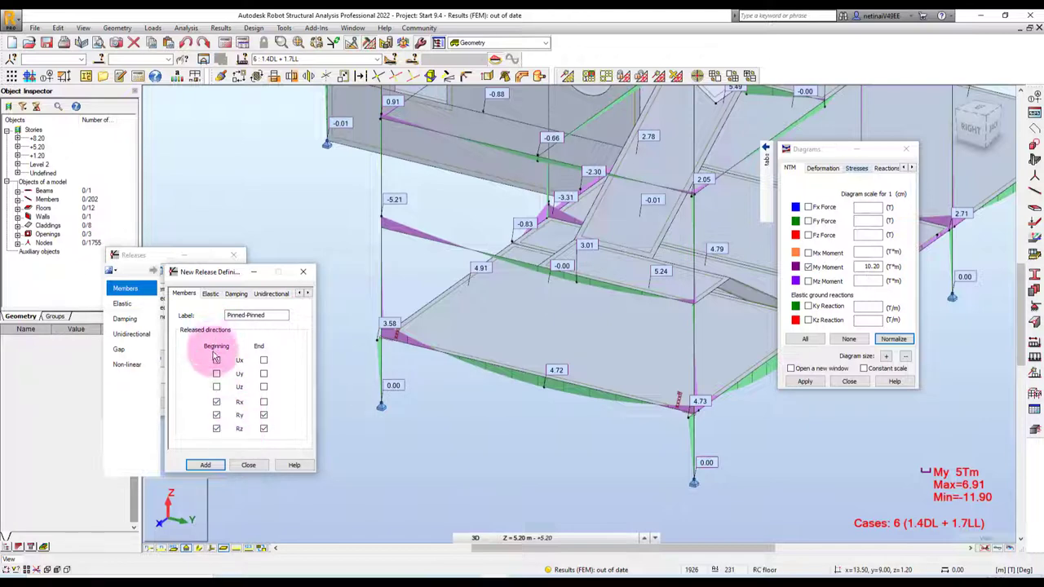
{"action": "left_click", "coordinate": [216, 427]}
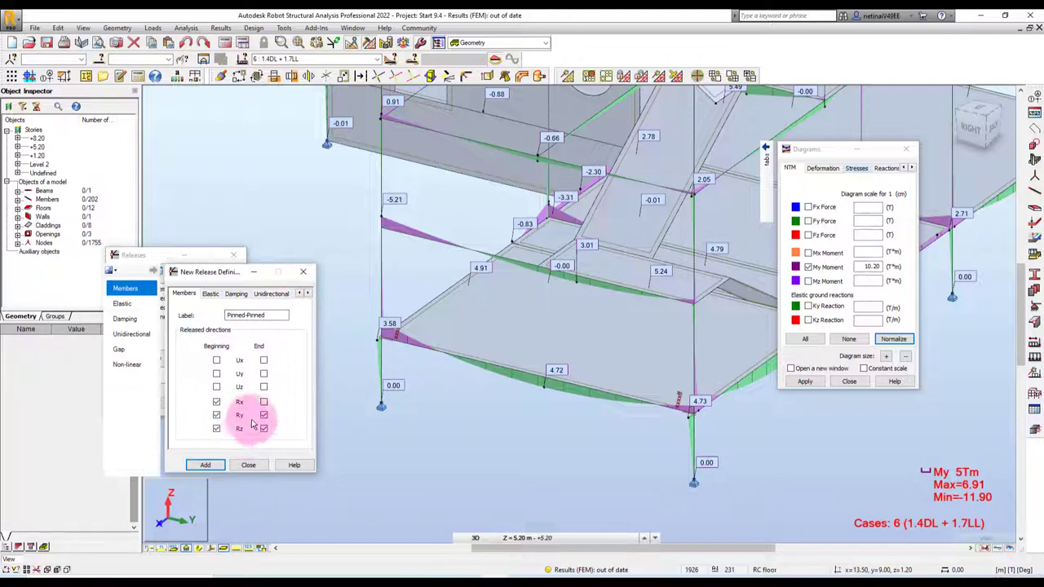
{"action": "left_click", "coordinate": [304, 275]}
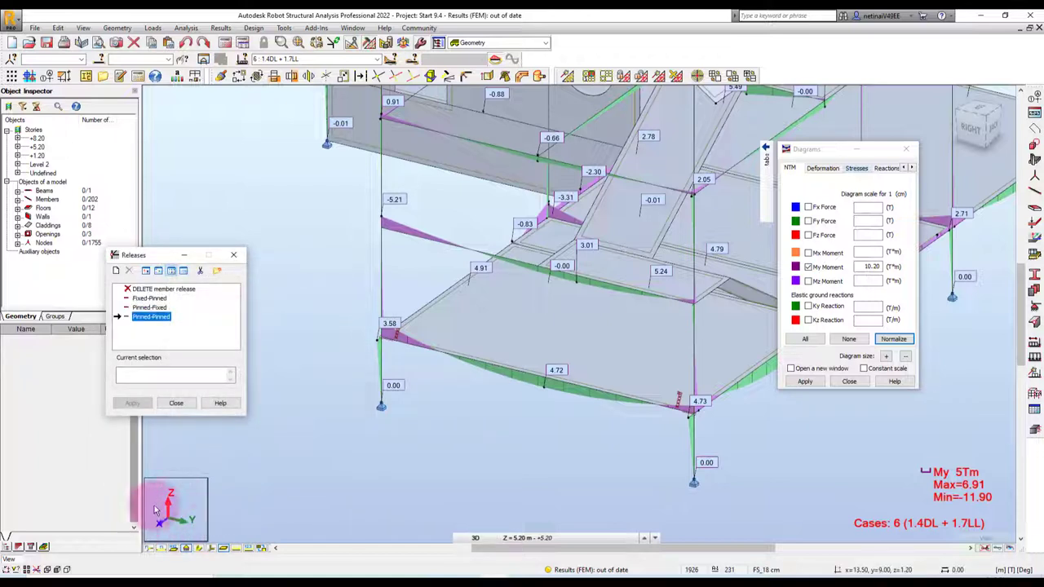
Step: Assign Fixed-Pinned and Pinned-Pinned end releases to the front bottom beams, then close the Releases window
{"action": "middle_click_drag", "start_coordinate": [500, 448], "coordinate": [461, 447]}
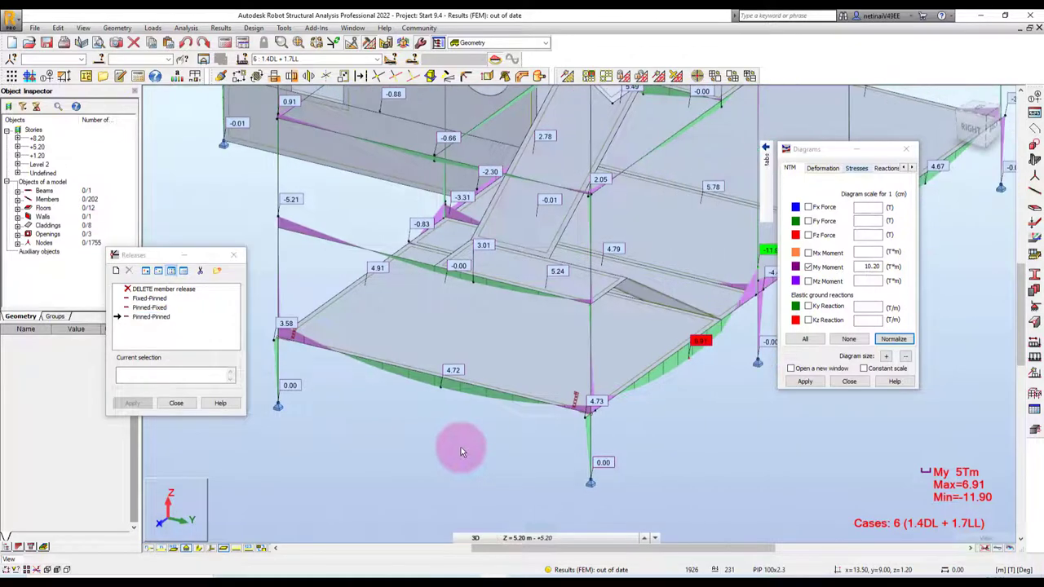
{"action": "left_click", "coordinate": [148, 296]}
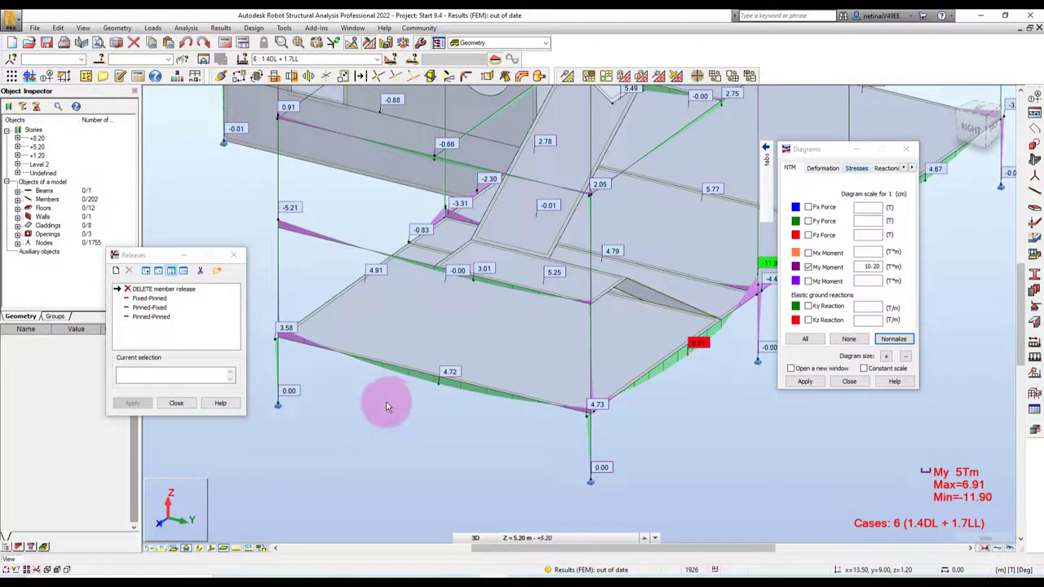
{"action": "left_click", "coordinate": [174, 317]}
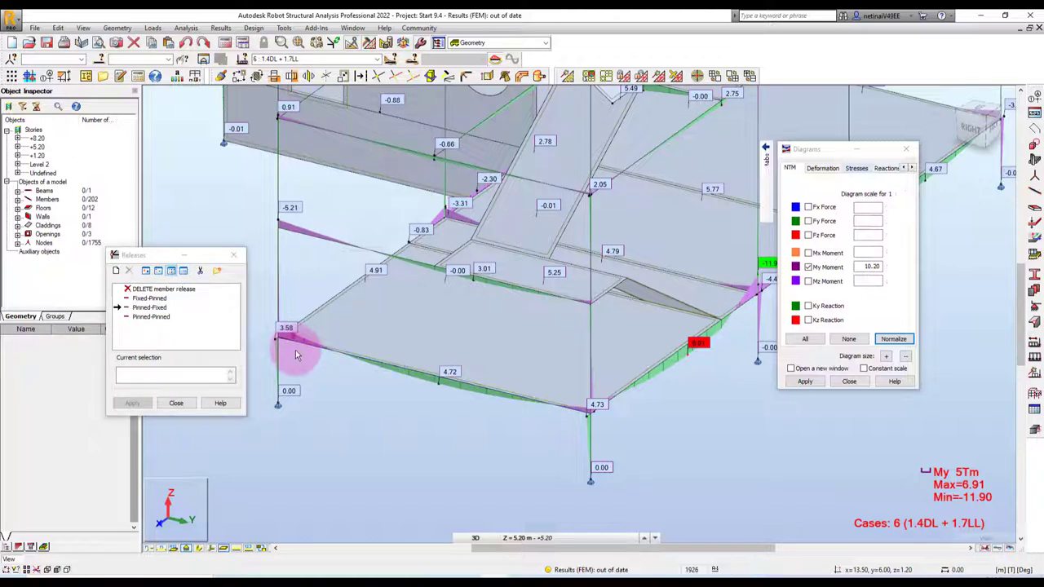
{"action": "left_click", "coordinate": [506, 466]}
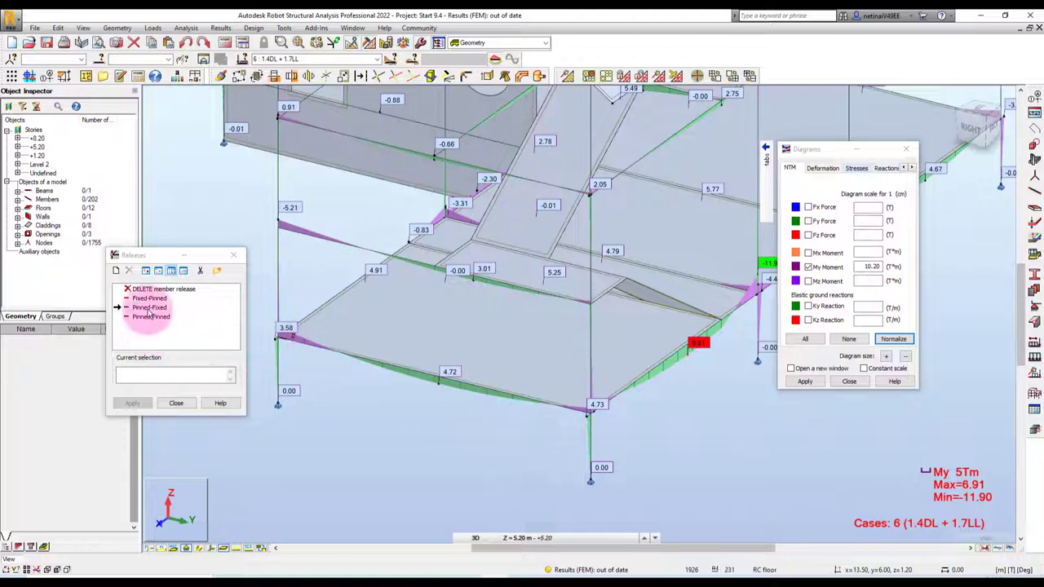
{"action": "left_click_drag", "start_coordinate": [151, 314], "coordinate": [174, 320]}
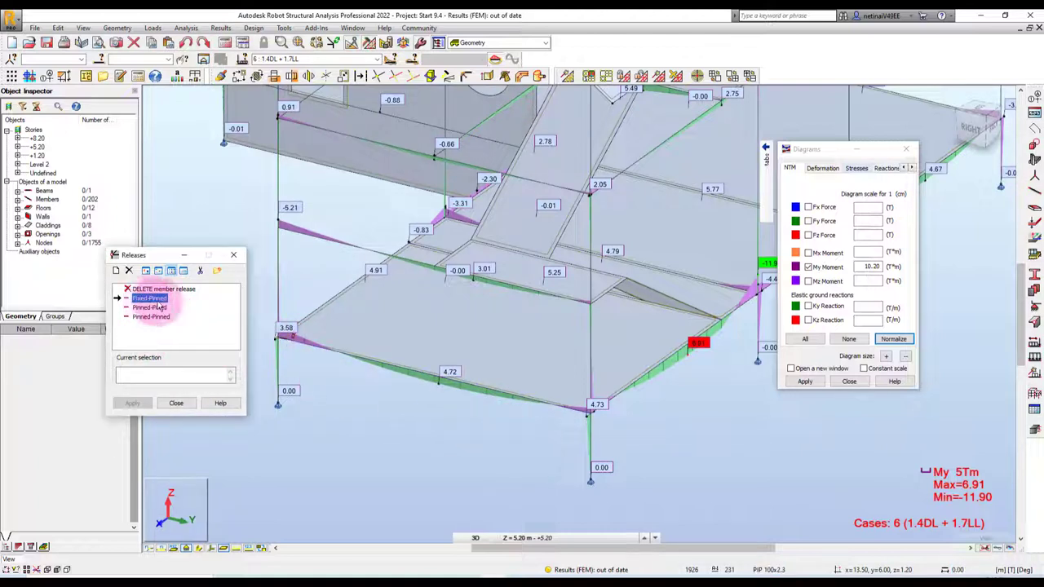
{"action": "left_click", "coordinate": [295, 355]}
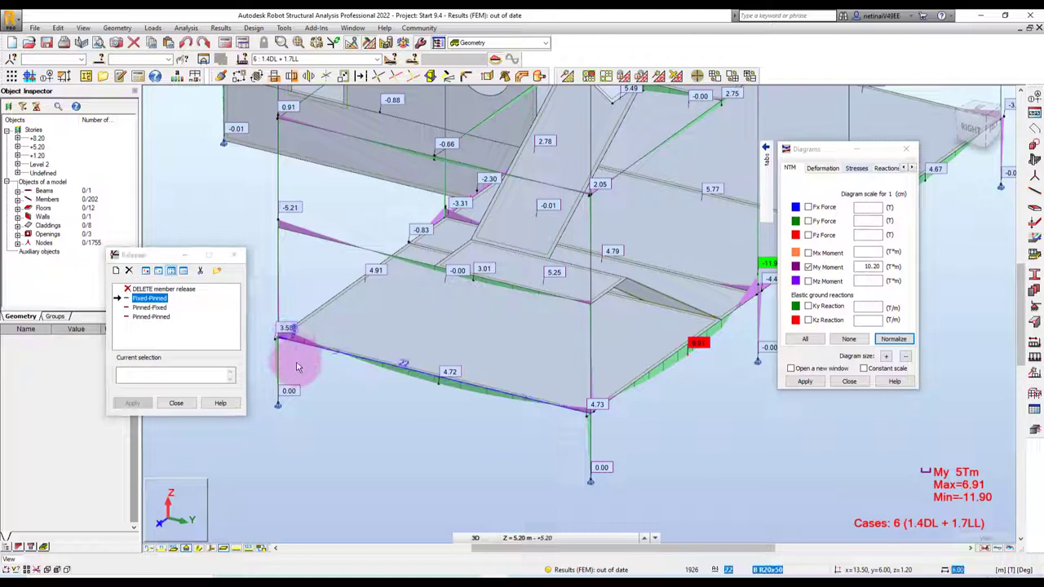
{"action": "left_click", "coordinate": [576, 434]}
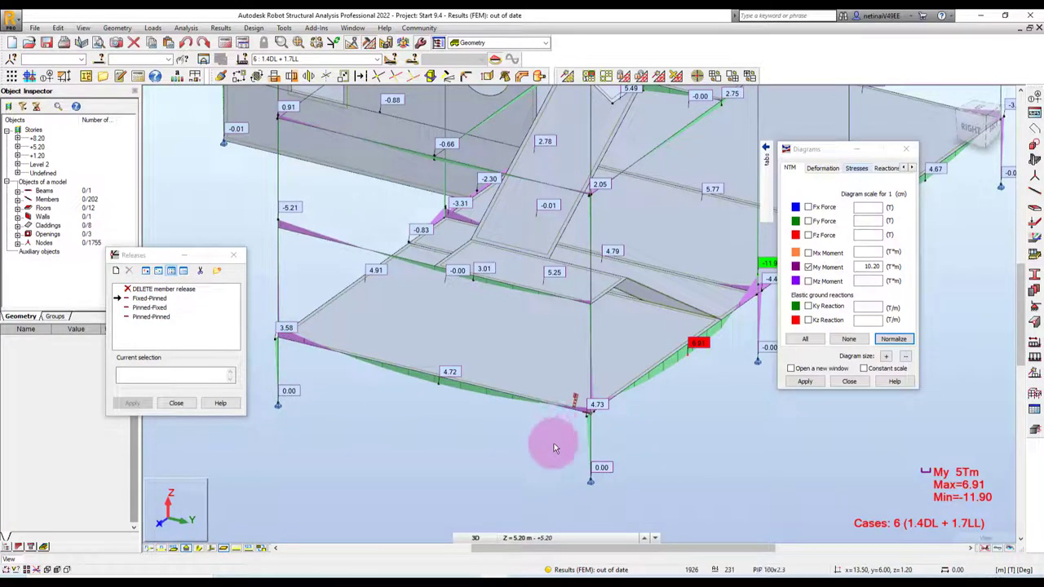
{"action": "left_click", "coordinate": [151, 316]}
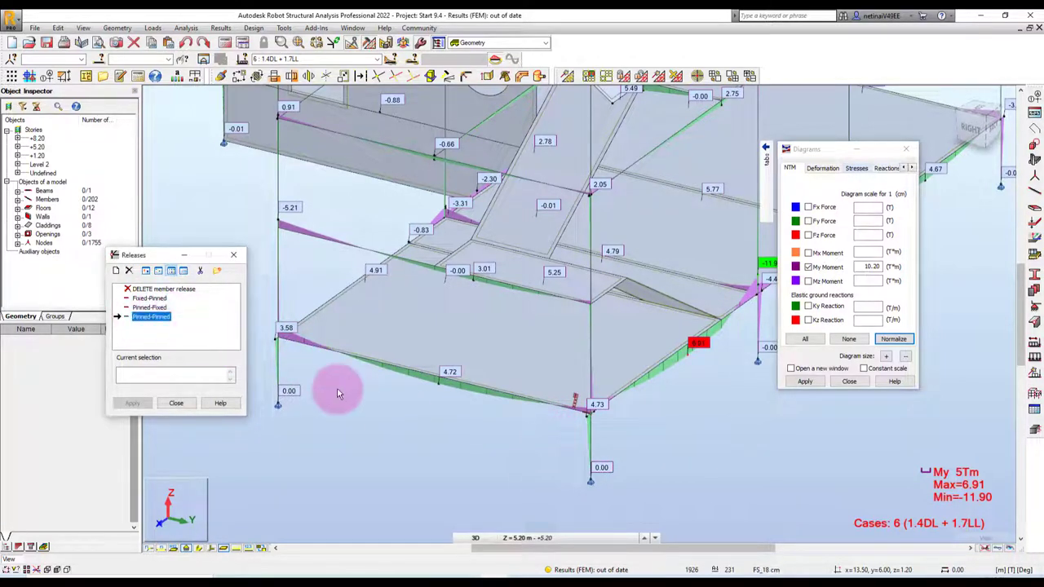
{"action": "left_click", "coordinate": [379, 370]}
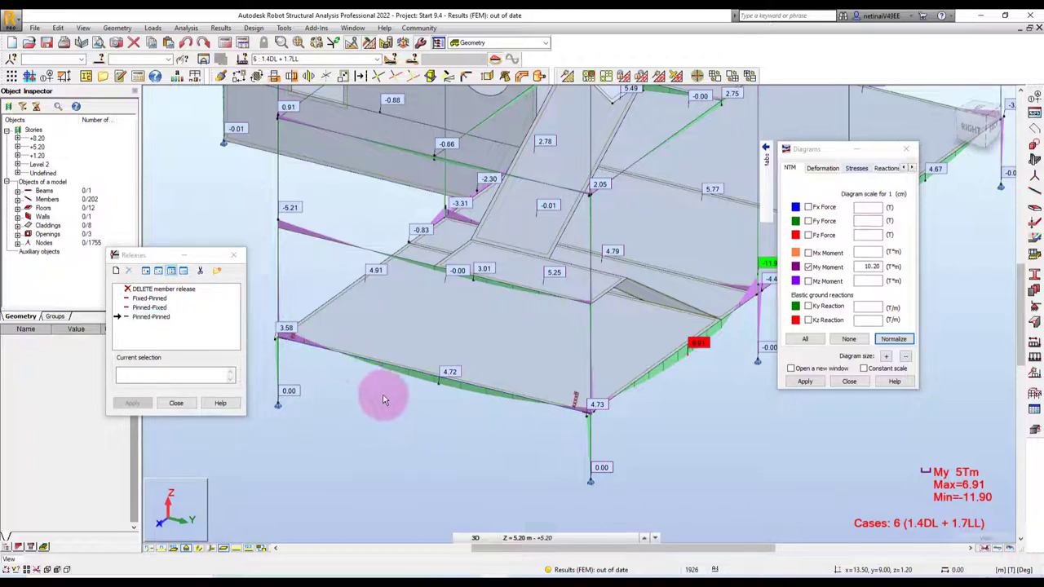
{"action": "left_click", "coordinate": [234, 255]}
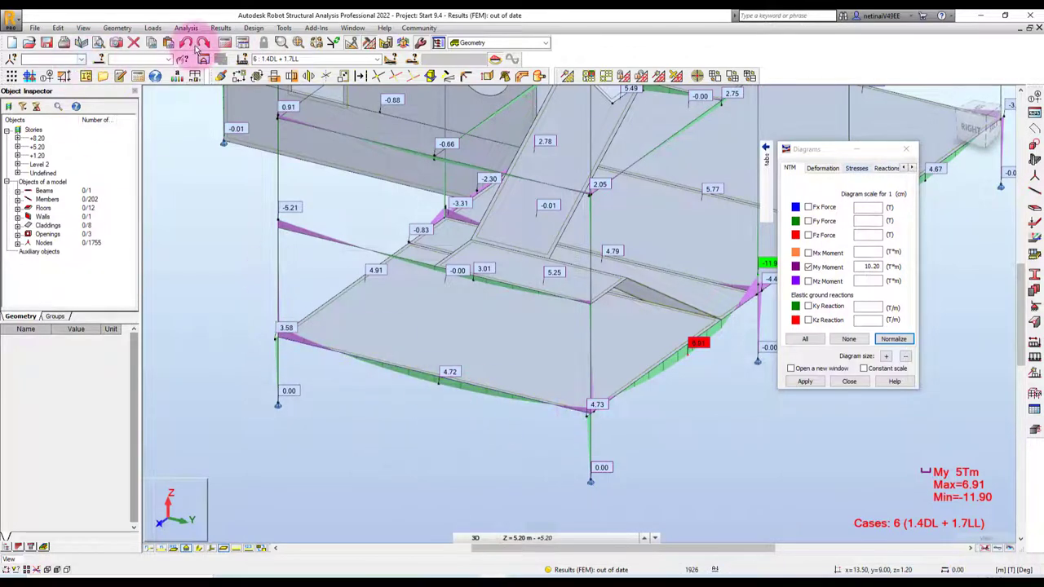
Step: Rerun the calculation and close the result dialogs, giving My max 6.90 and min -11.78
{"action": "left_click", "coordinate": [225, 43]}
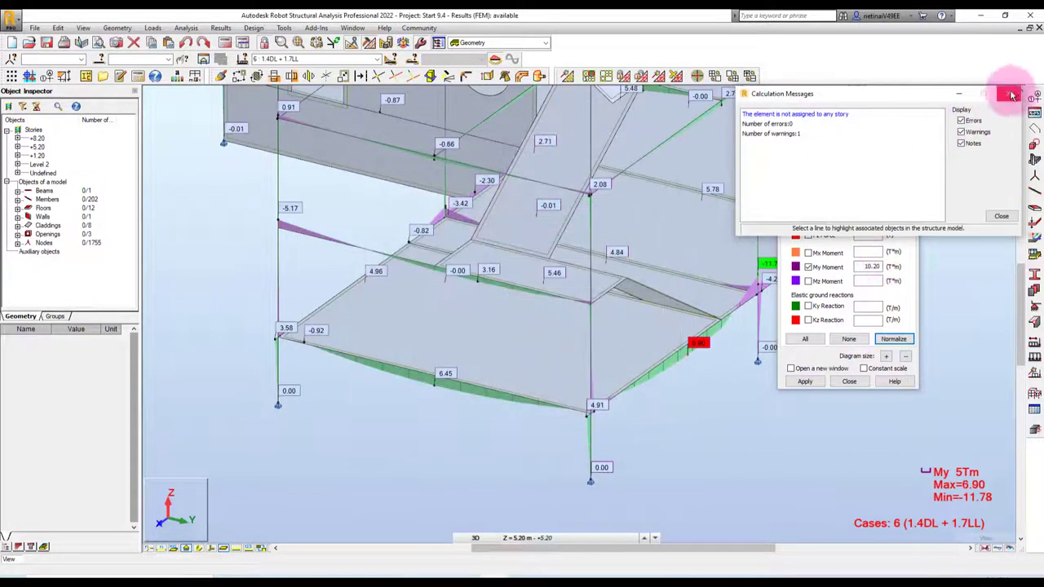
{"action": "left_click", "coordinate": [1012, 97]}
{"action": "left_click", "coordinate": [908, 143]}
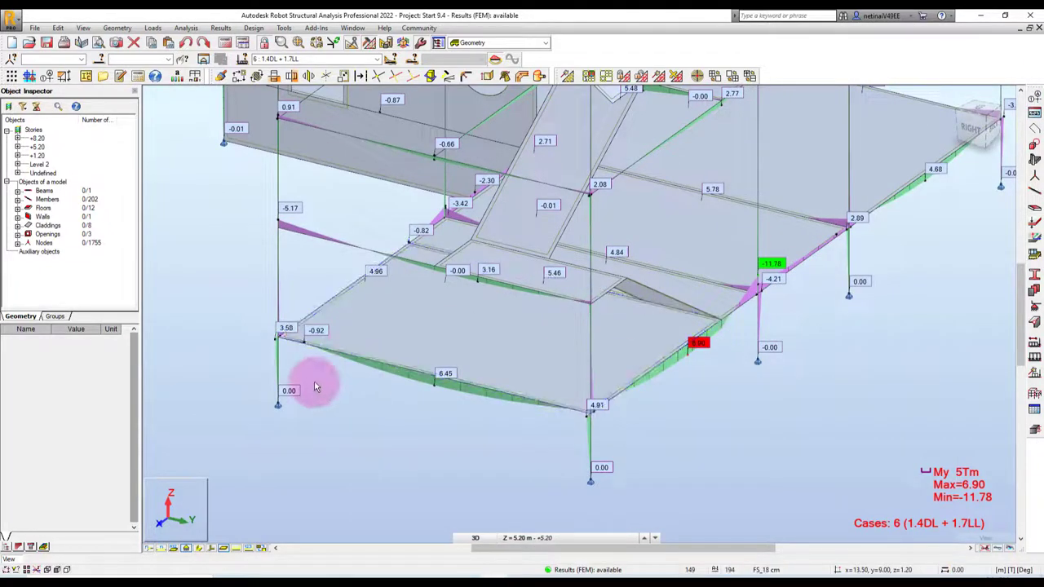
Step: Zoom to the slab corner and inspect the corner floor slab and column RC Column_8
{"action": "scroll", "coordinate": [315, 384], "scroll_direction": "up", "scroll_amount": 2}
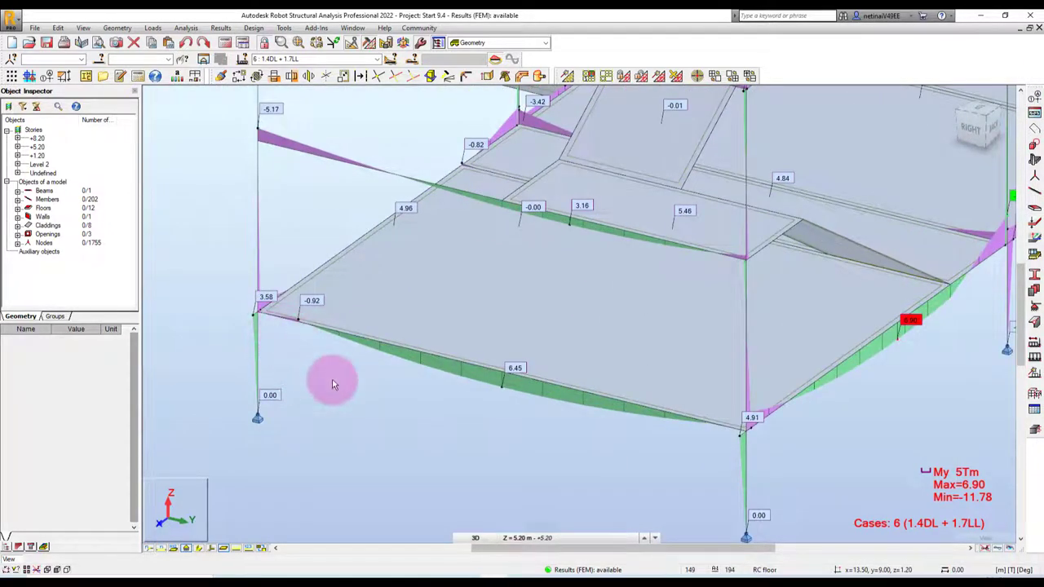
{"action": "scroll", "coordinate": [332, 380], "scroll_direction": "down", "scroll_amount": 2}
{"action": "mouse_move", "coordinate": [412, 424]}
{"action": "middle_mouse_down", "text": "shift"}
{"action": "mouse_move", "coordinate": [486, 416]}
{"action": "mouse_move", "coordinate": [423, 417]}
{"action": "mouse_move", "coordinate": [432, 444]}
{"action": "middle_mouse_up", "text": "shift"}
{"action": "scroll", "coordinate": [298, 385], "scroll_direction": "up", "scroll_amount": 3}
{"action": "scroll", "coordinate": [319, 390], "scroll_direction": "up", "scroll_amount": 2}
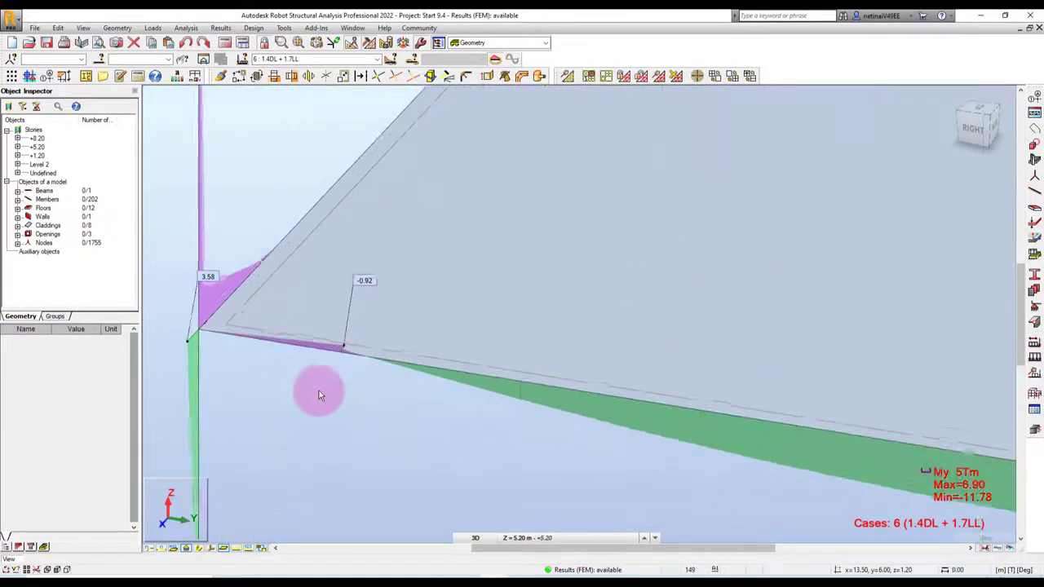
{"action": "scroll", "coordinate": [373, 361], "scroll_direction": "up", "scroll_amount": 1}
{"action": "scroll", "coordinate": [345, 333], "scroll_direction": "down", "scroll_amount": 1}
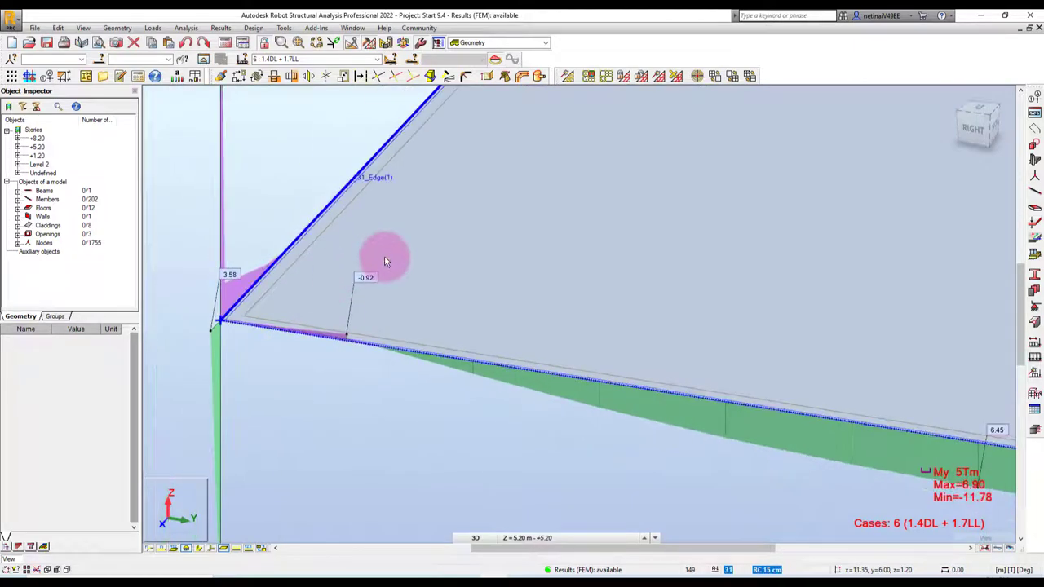
{"action": "left_click", "coordinate": [326, 335]}
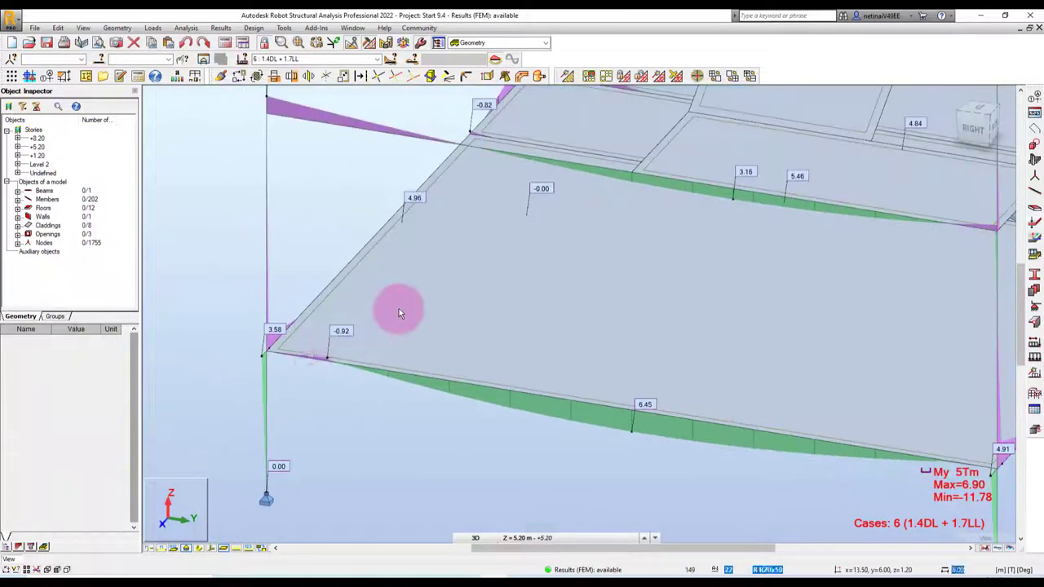
{"action": "left_click", "coordinate": [339, 330]}
Step: Clear the selection and zoom out to view the whole building from a new angle
{"action": "scroll", "coordinate": [310, 440], "scroll_direction": "down", "scroll_amount": 2}
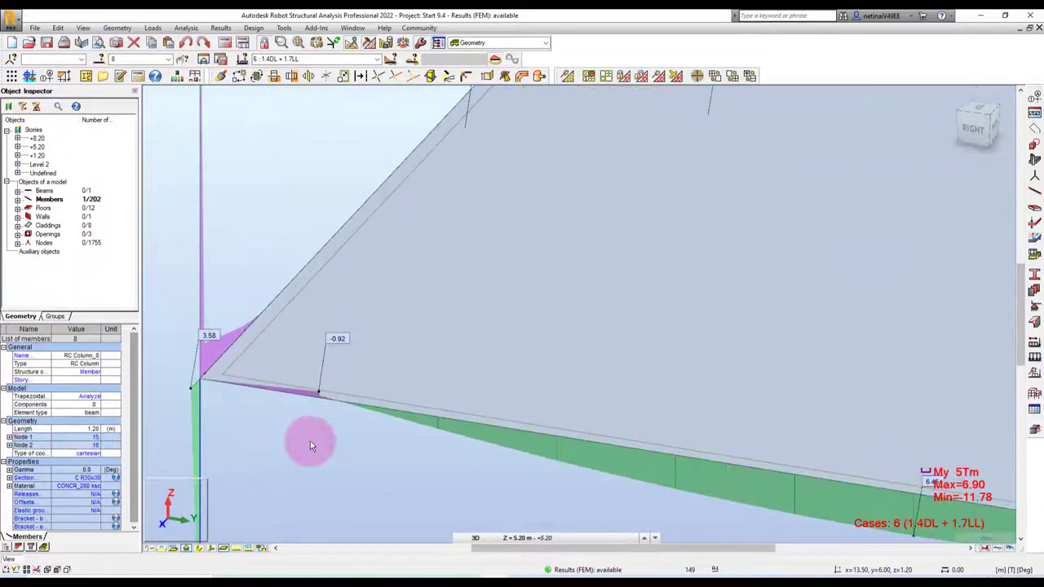
{"action": "left_click", "coordinate": [310, 441]}
{"action": "scroll", "coordinate": [321, 439], "scroll_direction": "down", "scroll_amount": 1}
{"action": "scroll", "coordinate": [321, 439], "scroll_direction": "down", "scroll_amount": 2}
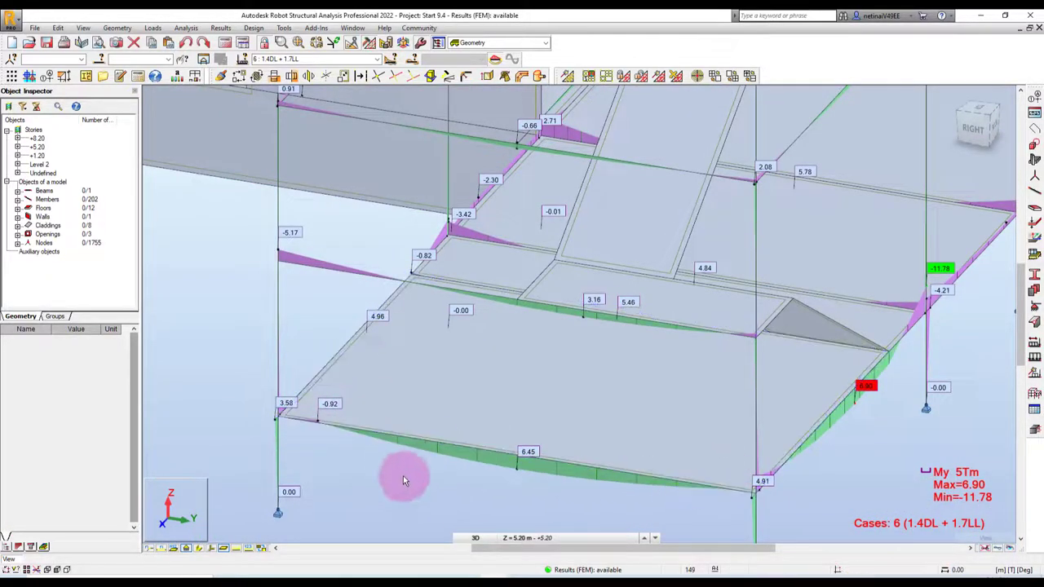
{"action": "scroll", "coordinate": [403, 480], "scroll_direction": "down", "scroll_amount": 2}
{"action": "mouse_move", "coordinate": [484, 517]}
{"action": "middle_mouse_down", "text": "shift"}
{"action": "mouse_move", "coordinate": [540, 484]}
{"action": "mouse_move", "coordinate": [373, 461]}
{"action": "mouse_move", "coordinate": [401, 454]}
{"action": "mouse_move", "coordinate": [361, 478]}
{"action": "mouse_move", "coordinate": [624, 479]}
{"action": "mouse_move", "coordinate": [435, 461]}
{"action": "middle_mouse_up", "text": "shift"}
{"action": "scroll", "coordinate": [517, 480], "scroll_direction": "down", "scroll_amount": 2}
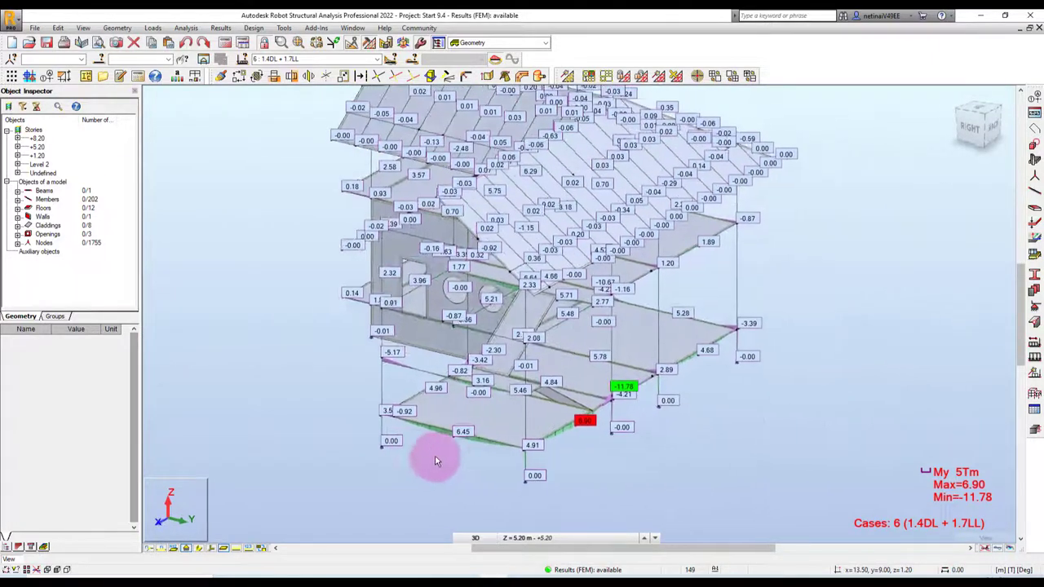
Step: Hide floor and wall panels, turning off panel contours and contour components in Display settings
{"action": "left_click", "coordinate": [225, 550]}
{"action": "right_click", "coordinate": [249, 295]}
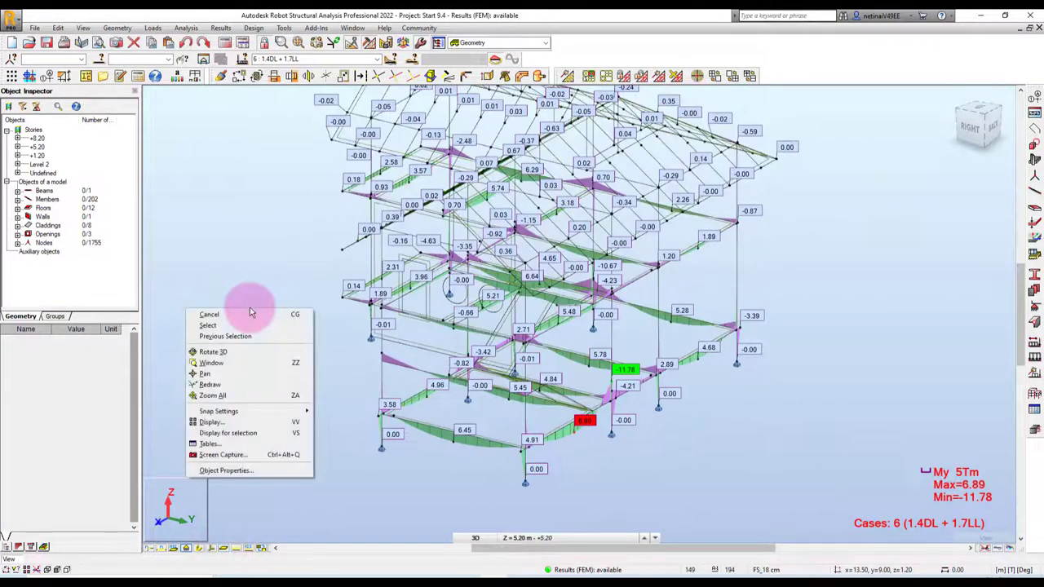
{"action": "left_click", "coordinate": [240, 422]}
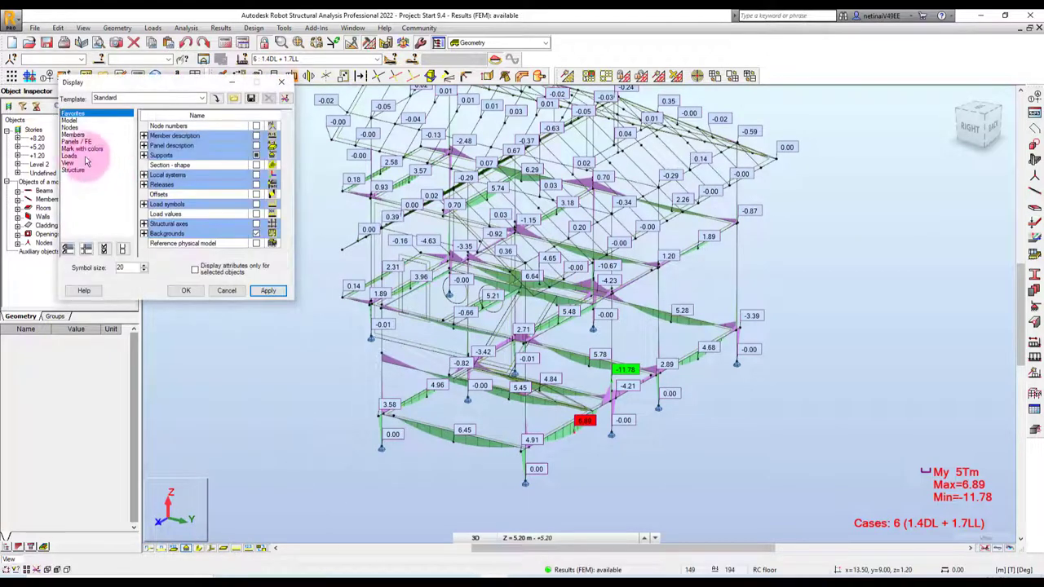
{"action": "left_click", "coordinate": [76, 141]}
{"action": "left_click", "coordinate": [258, 136]}
{"action": "left_click", "coordinate": [256, 175]}
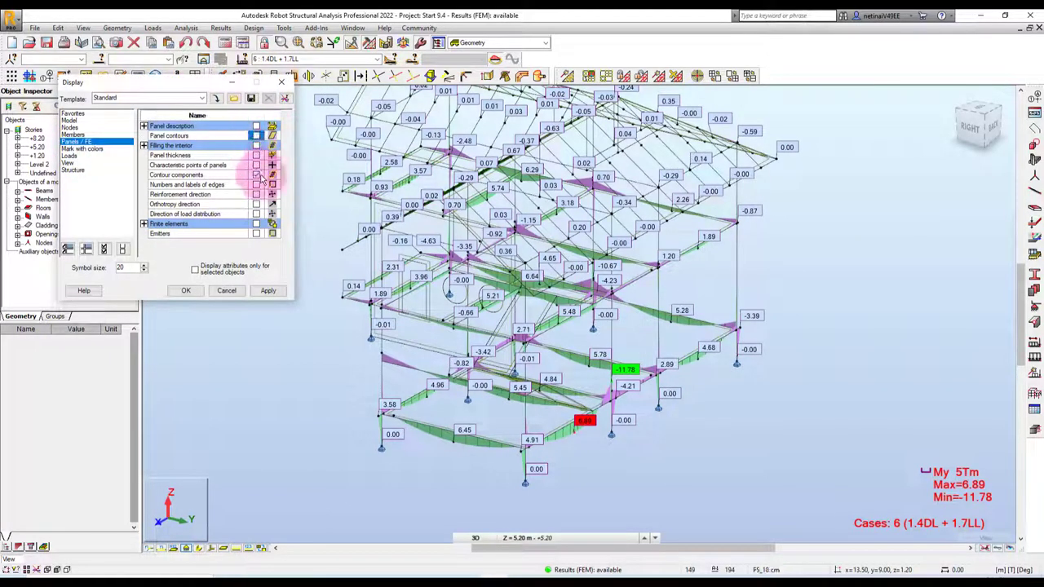
{"action": "left_click", "coordinate": [269, 292]}
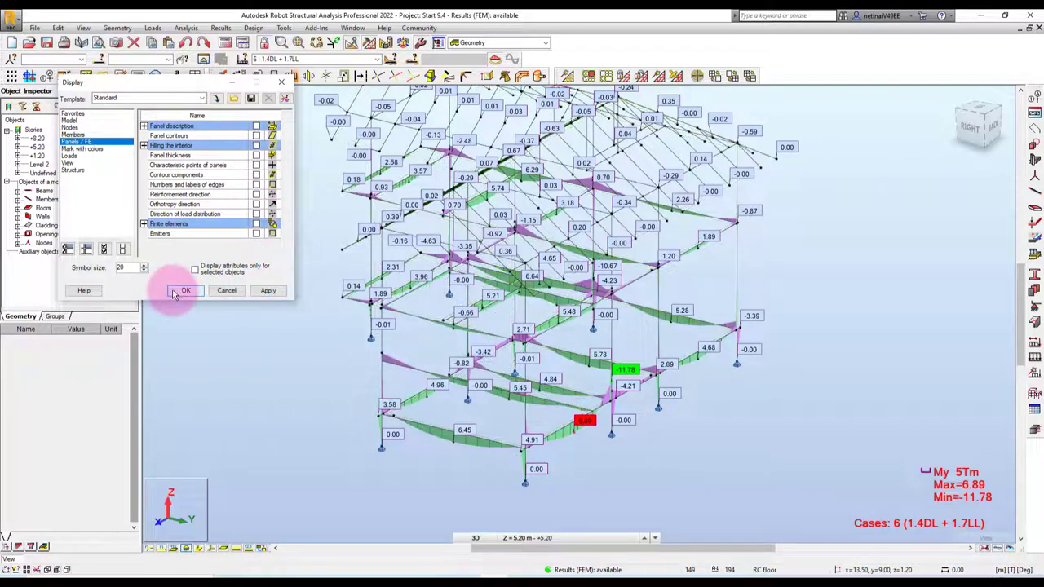
{"action": "left_click", "coordinate": [181, 291]}
Step: Clip the model with a section plane so only the lower two levels show
{"action": "left_click", "coordinate": [990, 549]}
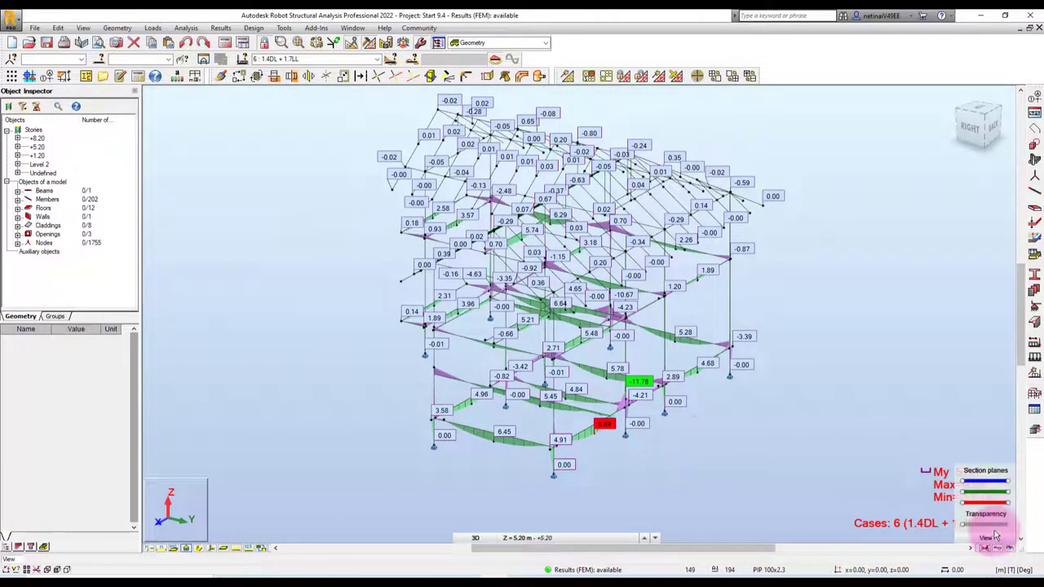
{"action": "mouse_move", "coordinate": [1009, 507]}
{"action": "left_mouse_down"}
{"action": "mouse_move", "coordinate": [971, 509]}
{"action": "mouse_move", "coordinate": [980, 507]}
{"action": "left_mouse_up"}
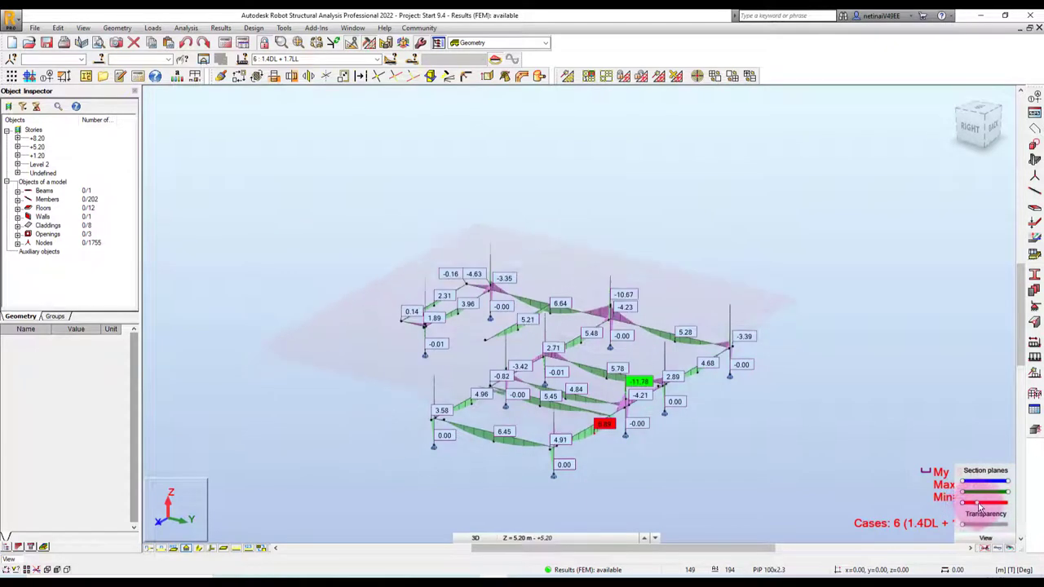
{"action": "scroll", "coordinate": [739, 425], "scroll_direction": "up", "scroll_amount": 5}
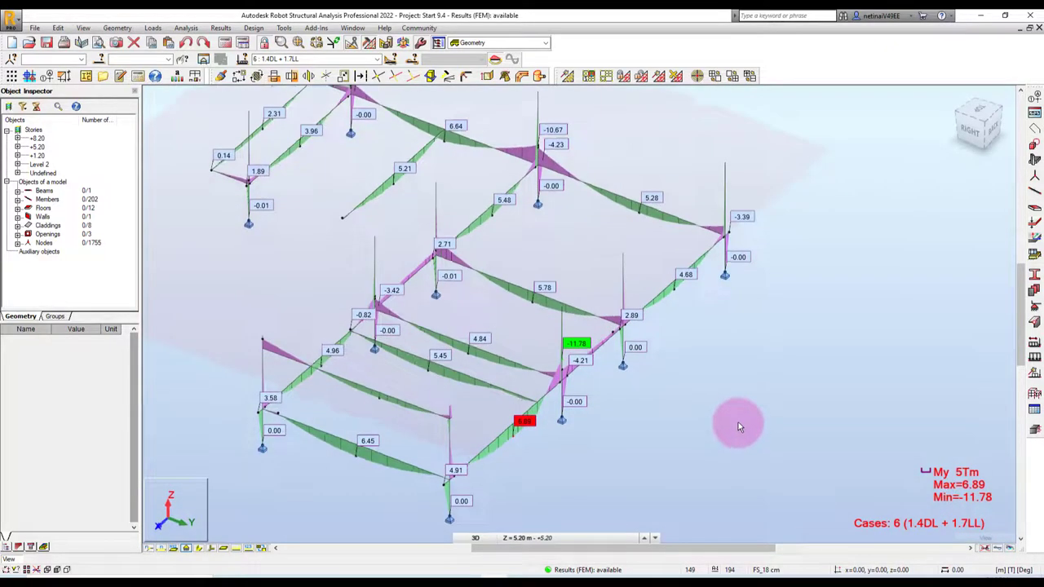
{"action": "scroll", "coordinate": [739, 425], "scroll_direction": "down", "scroll_amount": 2}
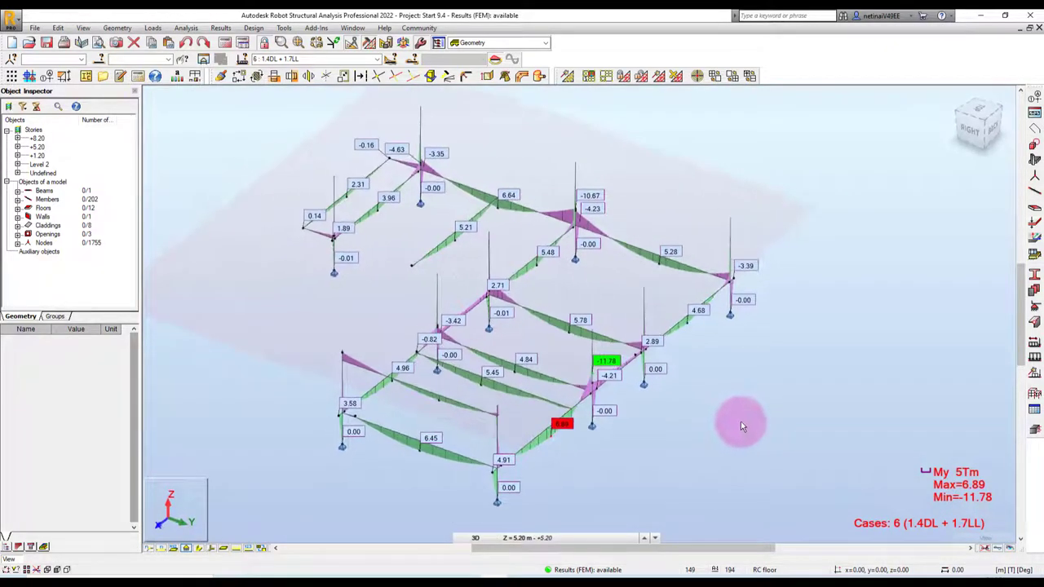
{"action": "scroll", "coordinate": [740, 426], "scroll_direction": "down", "scroll_amount": 2}
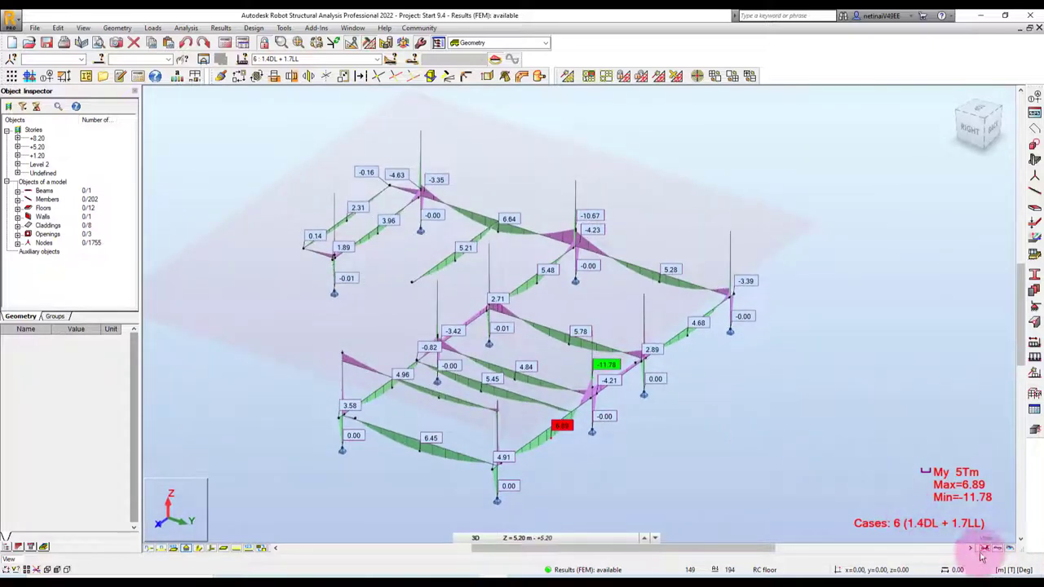
Step: Switch to the front XZ view and show the frame on structure axis A
{"action": "left_click", "coordinate": [475, 538]}
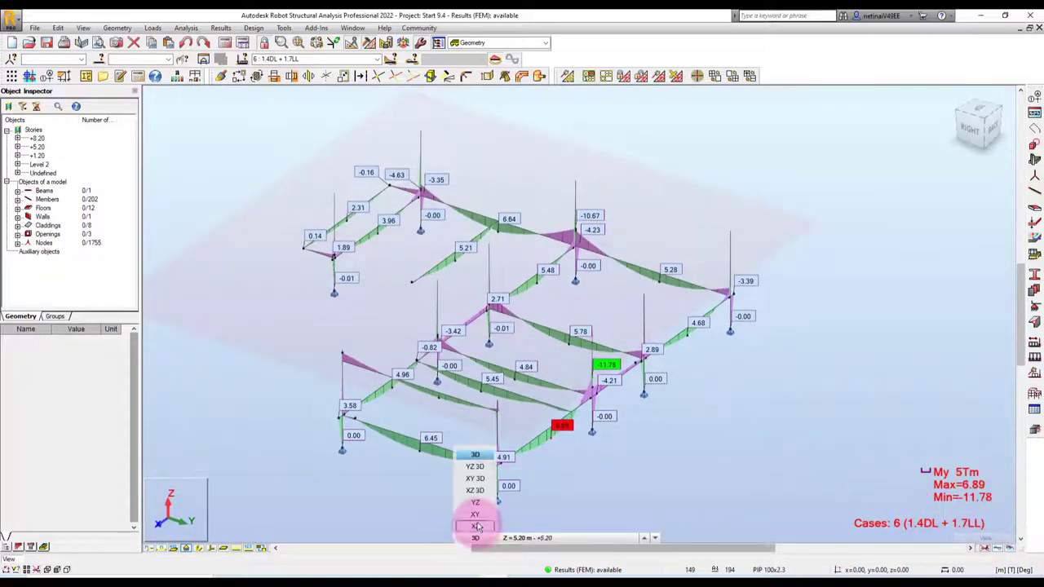
{"action": "left_click", "coordinate": [476, 515]}
{"action": "left_click", "coordinate": [476, 526]}
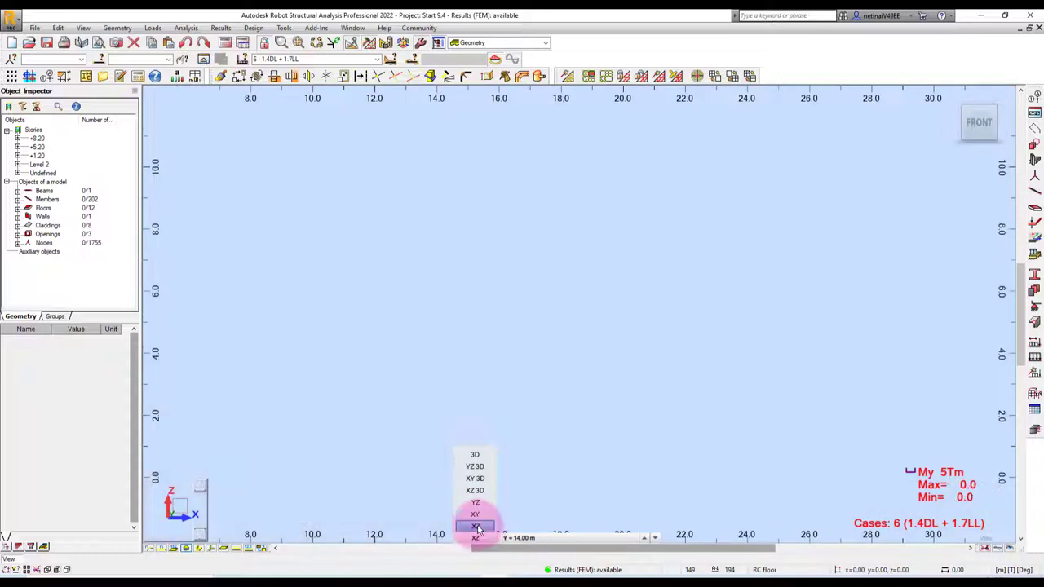
{"action": "left_click", "coordinate": [648, 539]}
{"action": "left_click", "coordinate": [558, 526]}
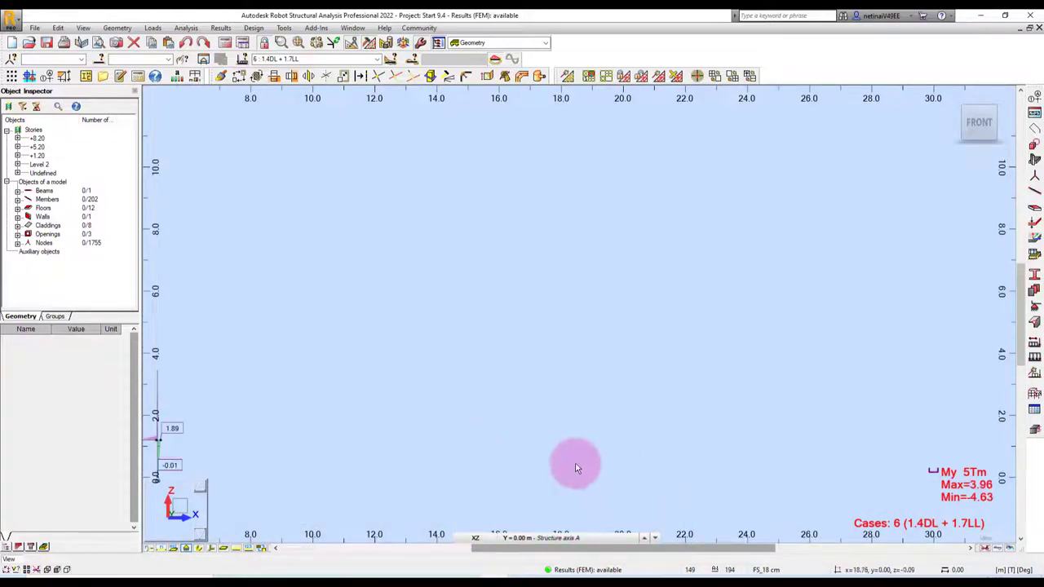
{"action": "scroll", "coordinate": [577, 469], "scroll_direction": "down", "scroll_amount": 3}
{"action": "scroll", "coordinate": [650, 428], "scroll_direction": "up", "scroll_amount": 3}
{"action": "scroll", "coordinate": [375, 438], "scroll_direction": "up", "scroll_amount": 3}
{"action": "middle_click_drag", "start_coordinate": [504, 464], "coordinate": [526, 424]}
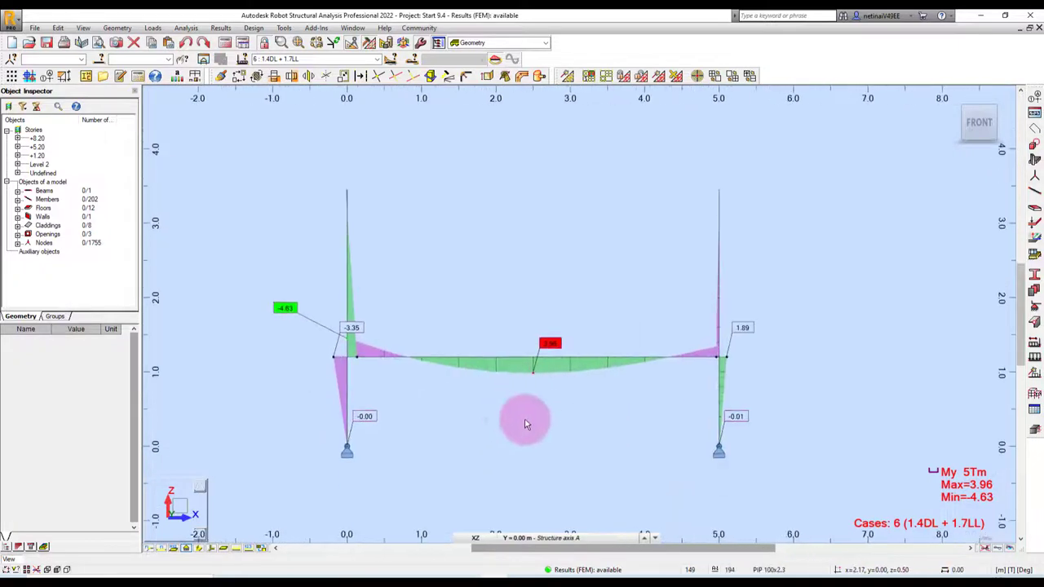
Step: Step through structure axes B and C, then rotate back to a 3D view at Z = 5.20 m
{"action": "left_click", "coordinate": [645, 540]}
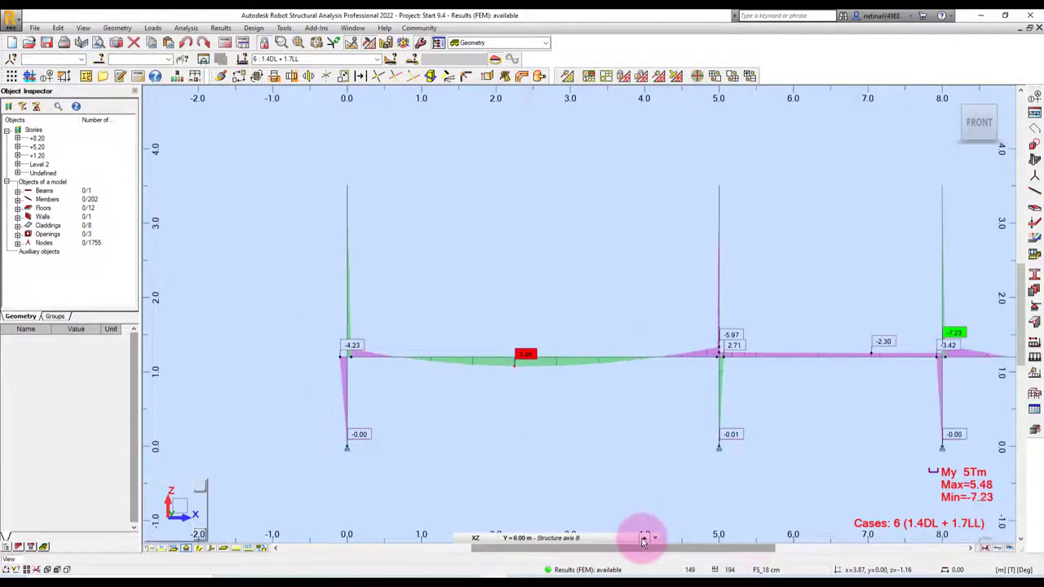
{"action": "left_click", "coordinate": [644, 540]}
{"action": "scroll", "coordinate": [444, 415], "scroll_direction": "down", "scroll_amount": 2}
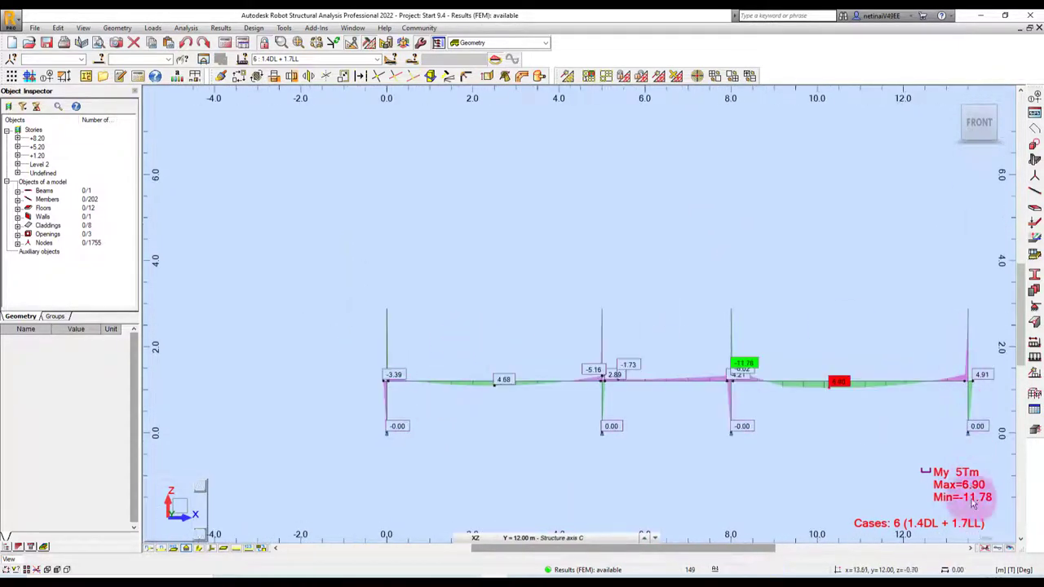
{"action": "left_click_drag", "start_coordinate": [966, 77], "coordinate": [998, 524]}
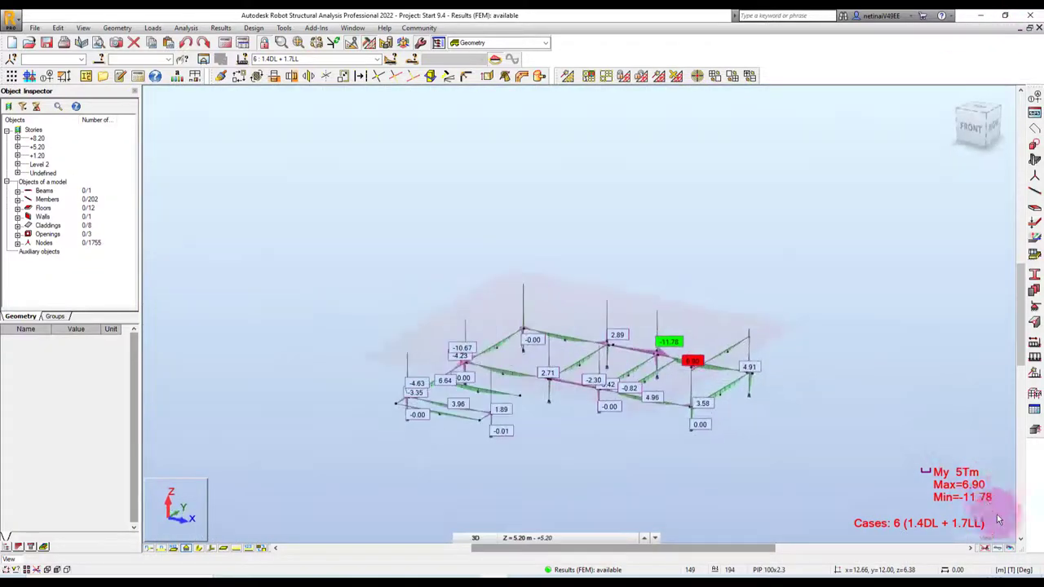
Step: Remove the section plane and frame the full 3D model, roof included, with its My diagrams
{"action": "left_click", "coordinate": [979, 506]}
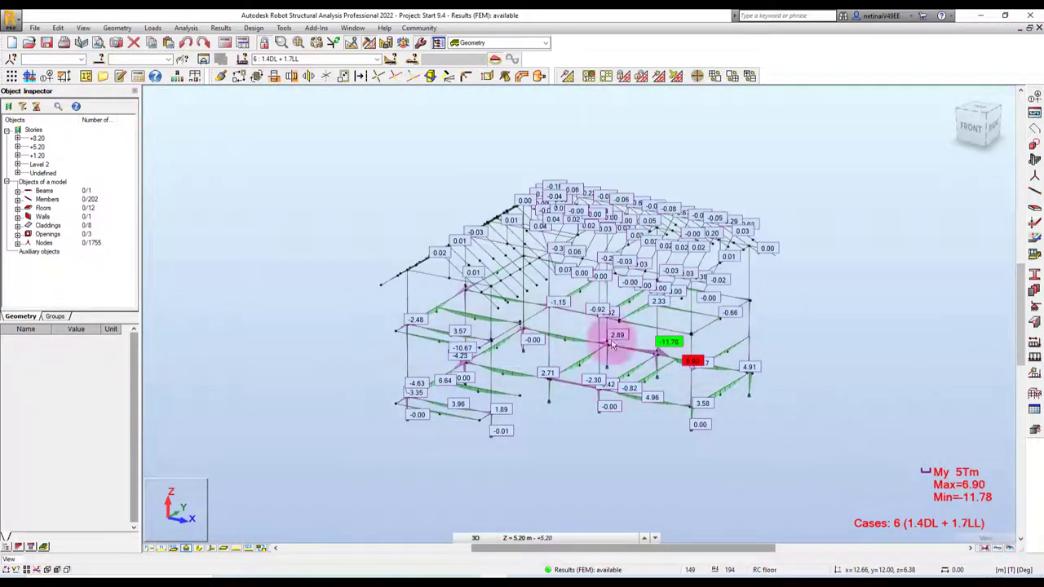
{"action": "scroll", "coordinate": [547, 337], "scroll_direction": "up", "scroll_amount": 2}
{"action": "middle_click_drag", "start_coordinate": [576, 332], "coordinate": [528, 332]}
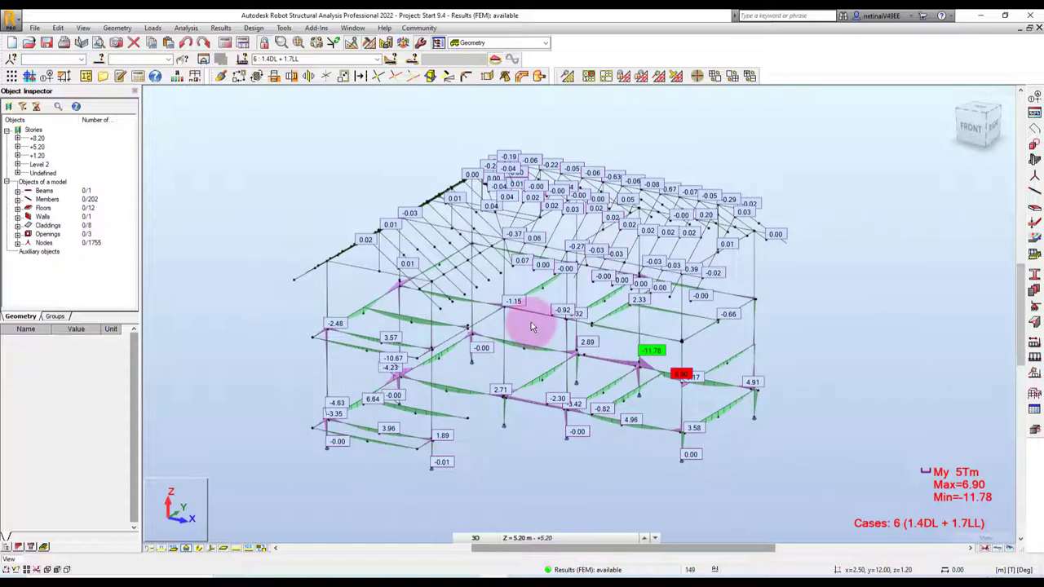
{"action": "scroll", "coordinate": [531, 326], "scroll_direction": "down", "scroll_amount": 1}
{"action": "scroll", "coordinate": [510, 379], "scroll_direction": "down", "scroll_amount": 1}
{"action": "scroll", "coordinate": [472, 420], "scroll_direction": "up", "scroll_amount": 2}
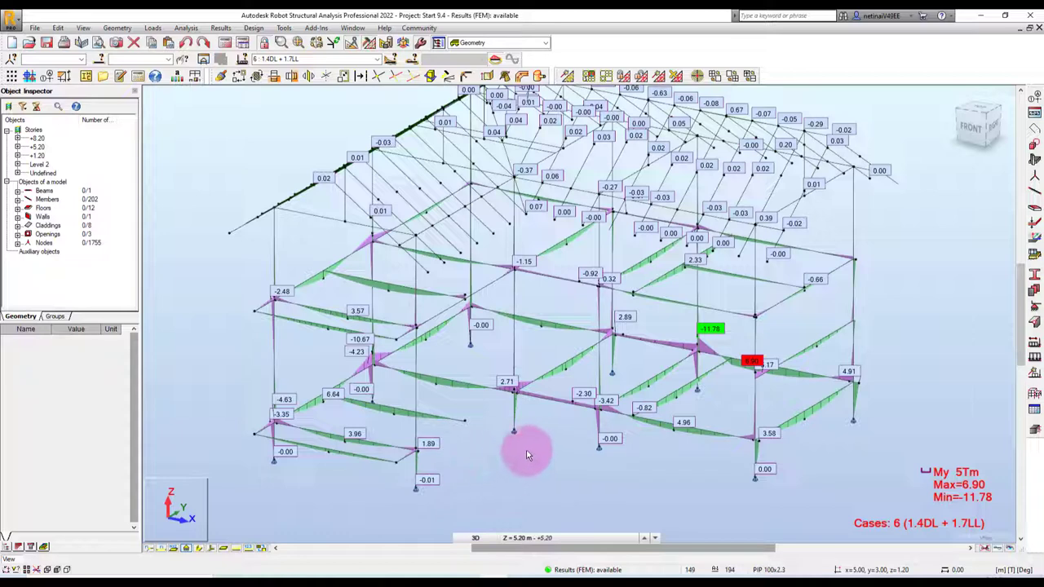
{"action": "scroll", "coordinate": [570, 451], "scroll_direction": "down", "scroll_amount": 2}
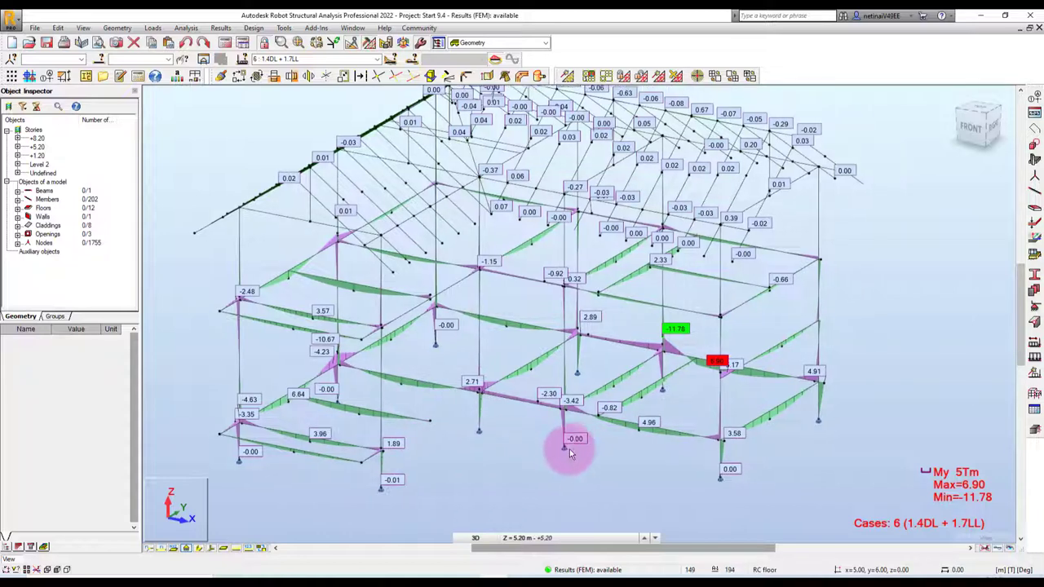
{"action": "scroll", "coordinate": [569, 452], "scroll_direction": "down", "scroll_amount": 1}
{"action": "middle_click_drag", "start_coordinate": [845, 381], "coordinate": [857, 384], "text": "shift"}
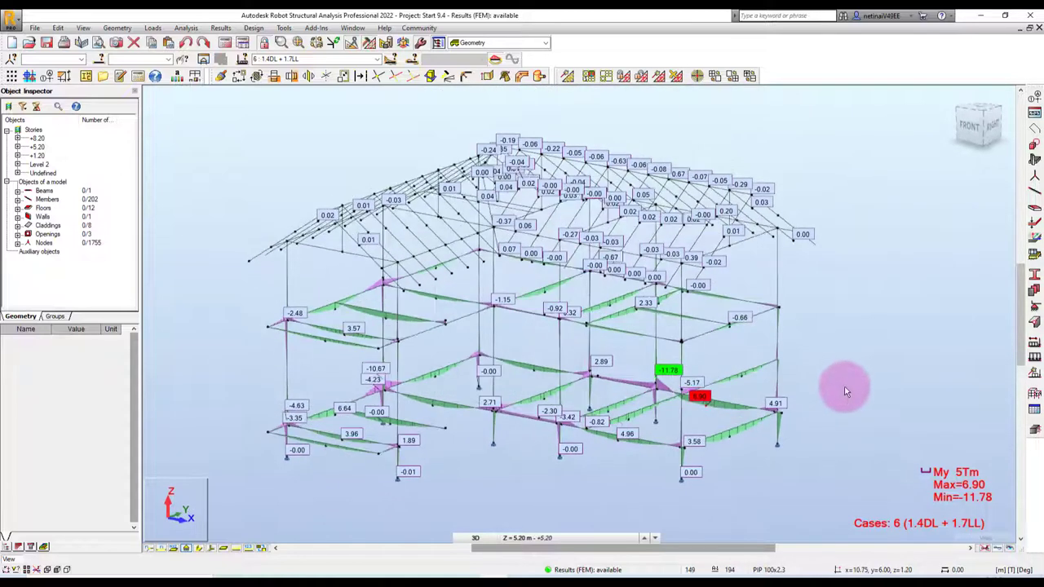
{"action": "middle_click_drag", "start_coordinate": [275, 159], "coordinate": [226, 193], "text": "shift"}
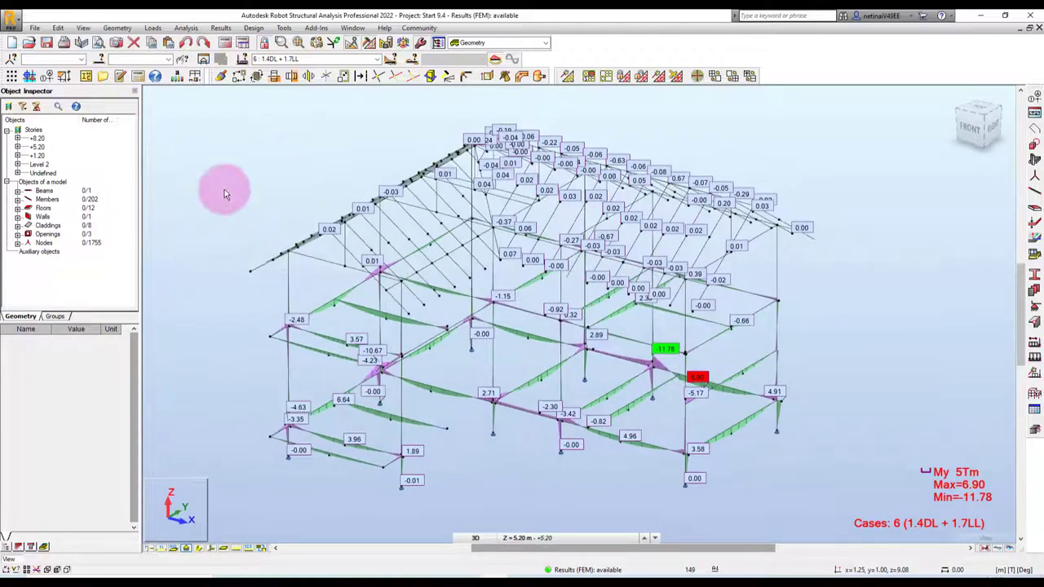
{"action": "scroll", "coordinate": [317, 169], "scroll_direction": "up", "scroll_amount": 1}
Step: Open the inspector's Groups list and select the second group to highlight its members
{"action": "left_click", "coordinate": [57, 315]}
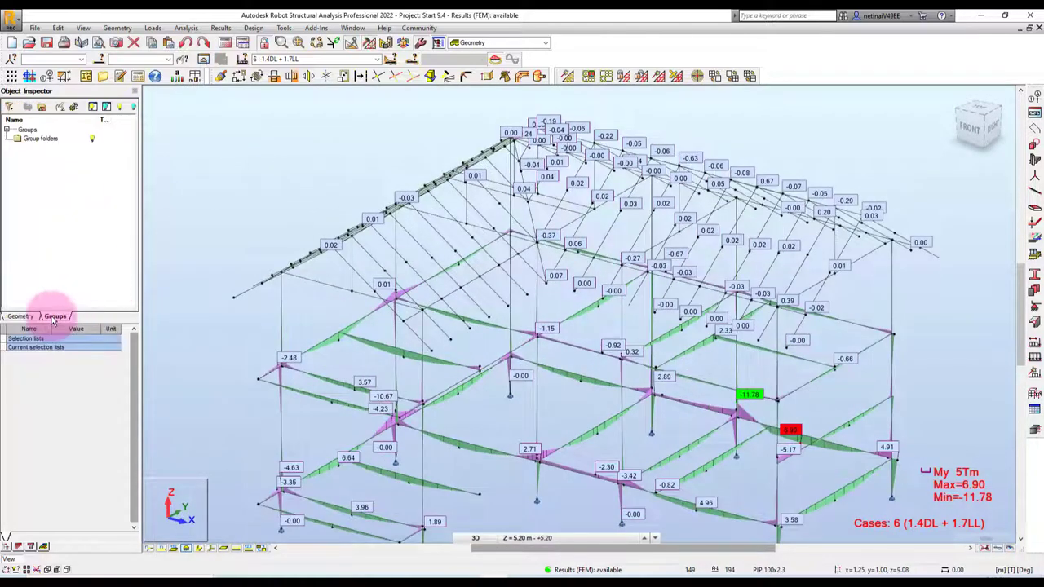
{"action": "left_click", "coordinate": [7, 132]}
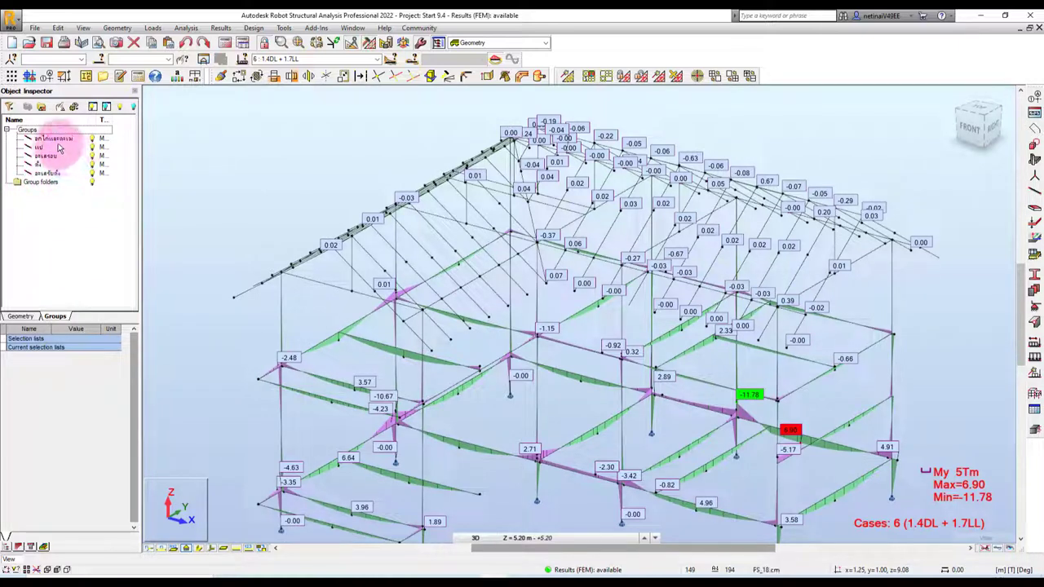
{"action": "left_click", "coordinate": [39, 149]}
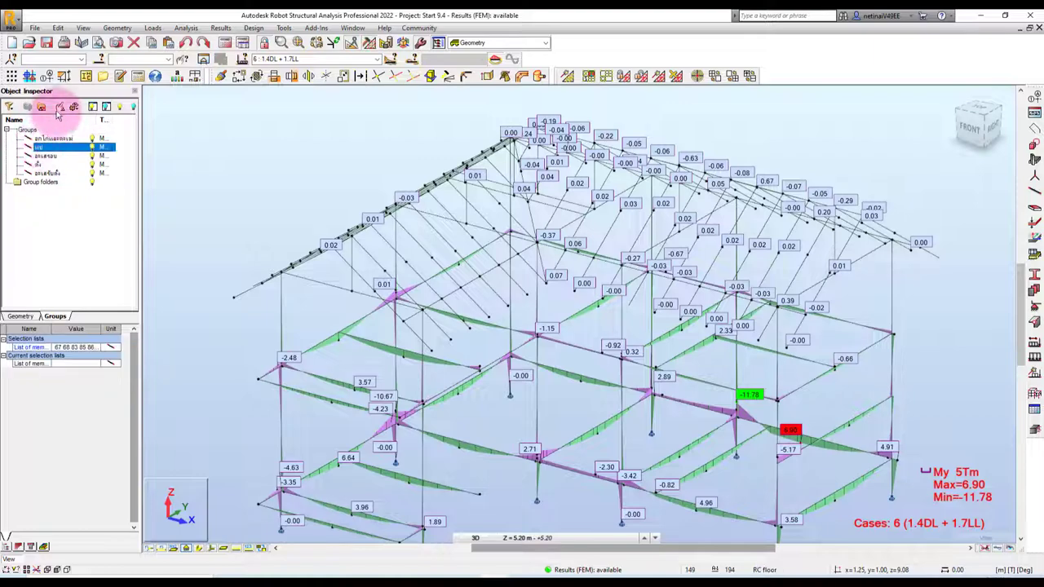
{"action": "middle_click_drag", "start_coordinate": [362, 146], "coordinate": [327, 193], "text": "shift"}
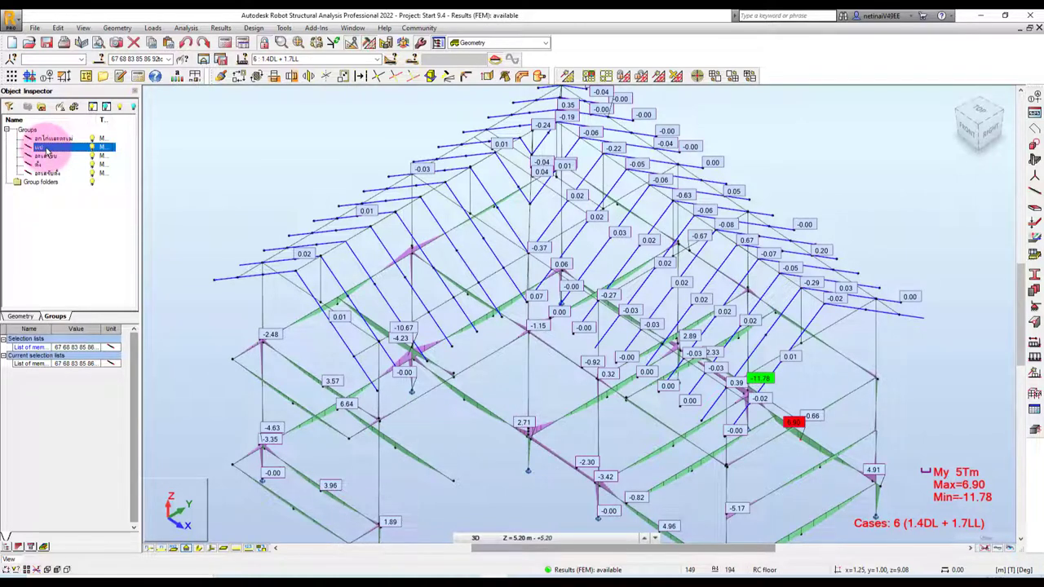
Step: Rename the second group to จันทัน (rafters)
{"action": "right_click", "coordinate": [47, 152]}
{"action": "left_click", "coordinate": [75, 263]}
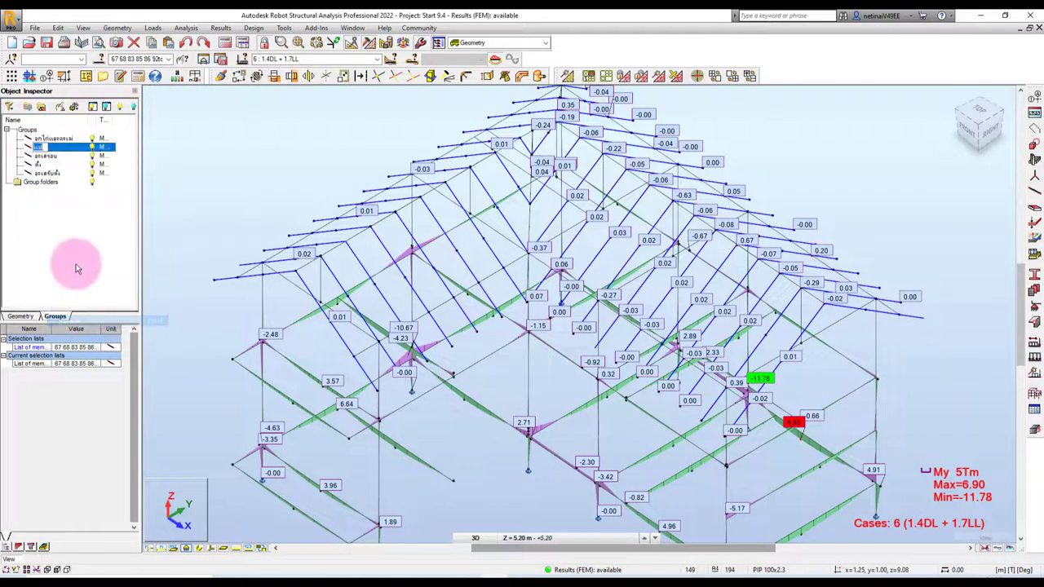
{"action": "type", "text": "จันทัน"}
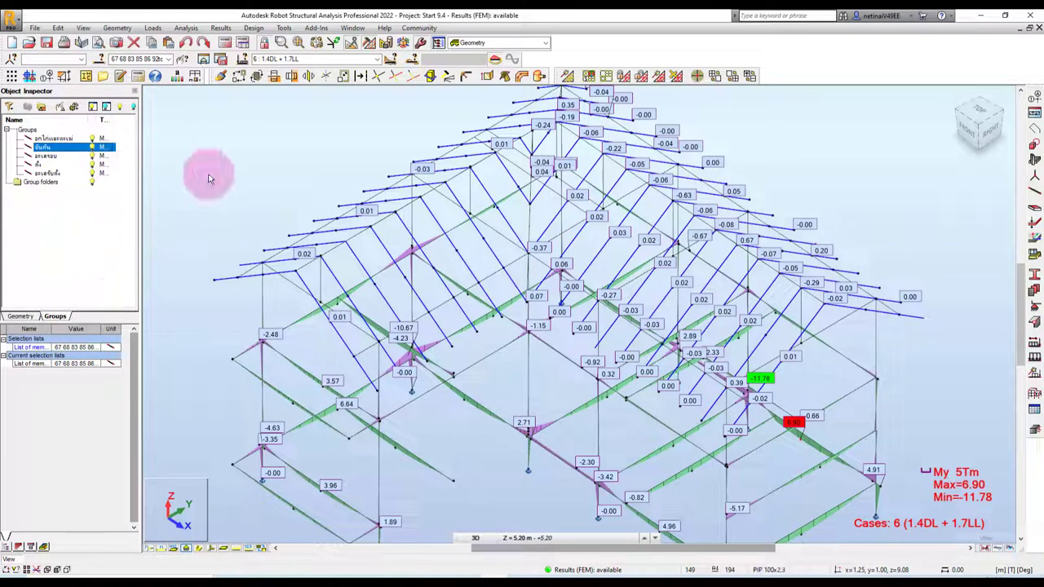
{"action": "scroll", "coordinate": [209, 173], "scroll_direction": "down", "scroll_amount": 2}
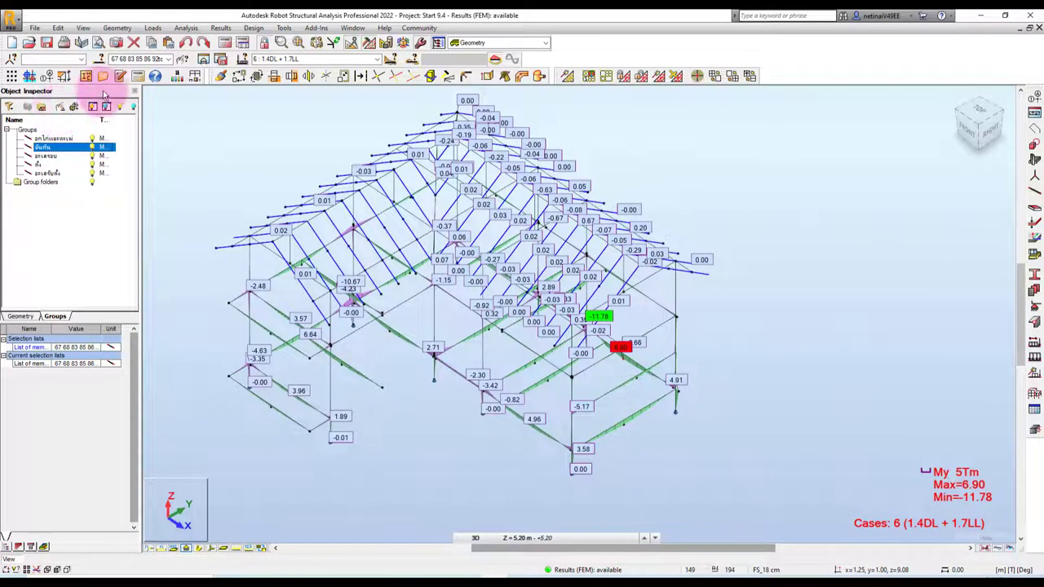
Step: Display only the จันทัน group's roof members, centred in the view
{"action": "left_click", "coordinate": [204, 63]}
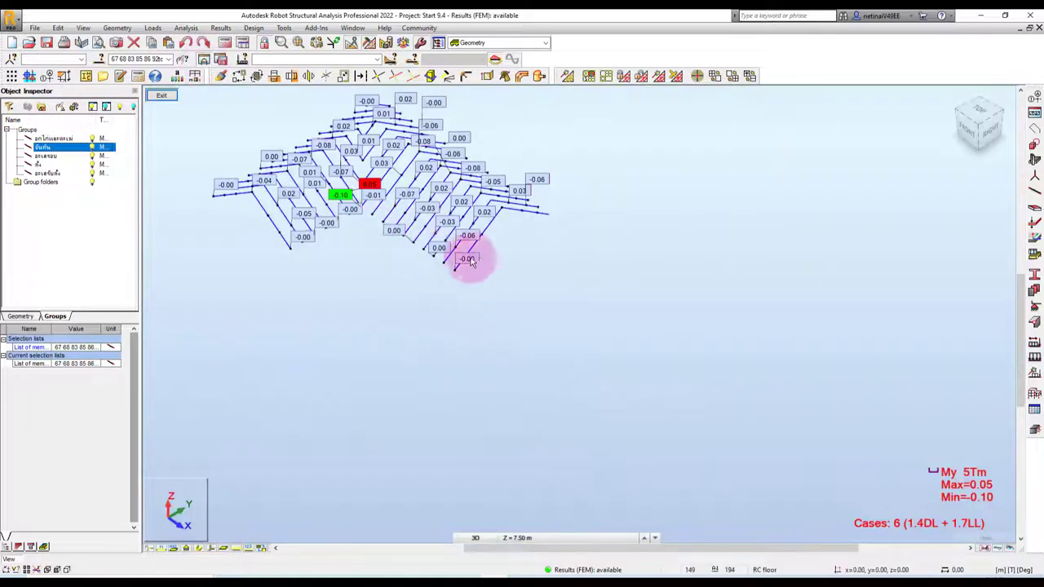
{"action": "mouse_move", "coordinate": [473, 261]}
{"action": "middle_mouse_down"}
{"action": "mouse_move", "coordinate": [800, 332]}
{"action": "mouse_move", "coordinate": [659, 268]}
{"action": "middle_mouse_up"}
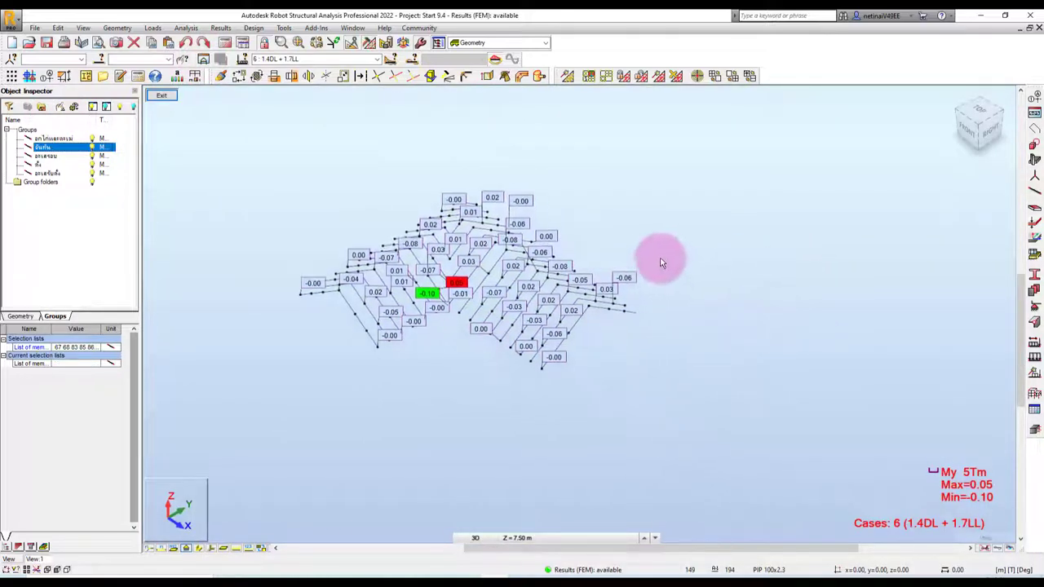
{"action": "left_click", "coordinate": [220, 28]}
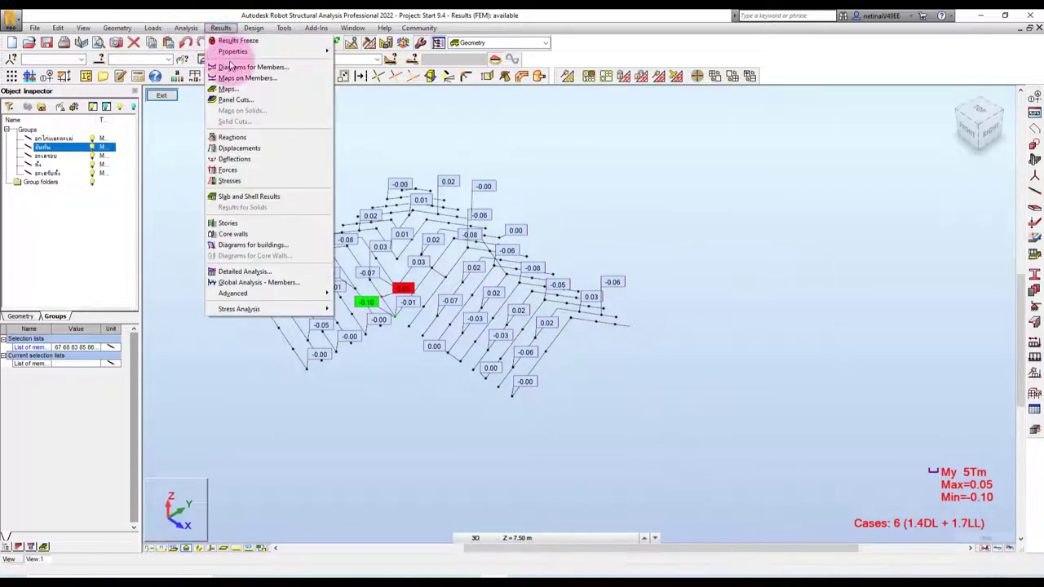
Step: Apply the My member diagrams and normalize their scale for the rafters
{"action": "left_click", "coordinate": [238, 66]}
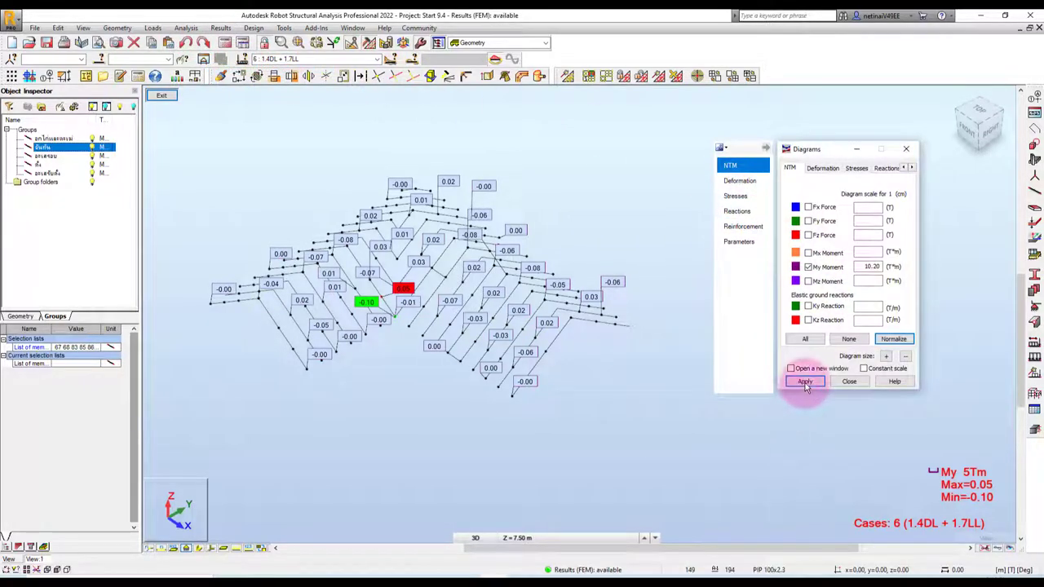
{"action": "left_click", "coordinate": [805, 384]}
{"action": "left_click", "coordinate": [883, 342]}
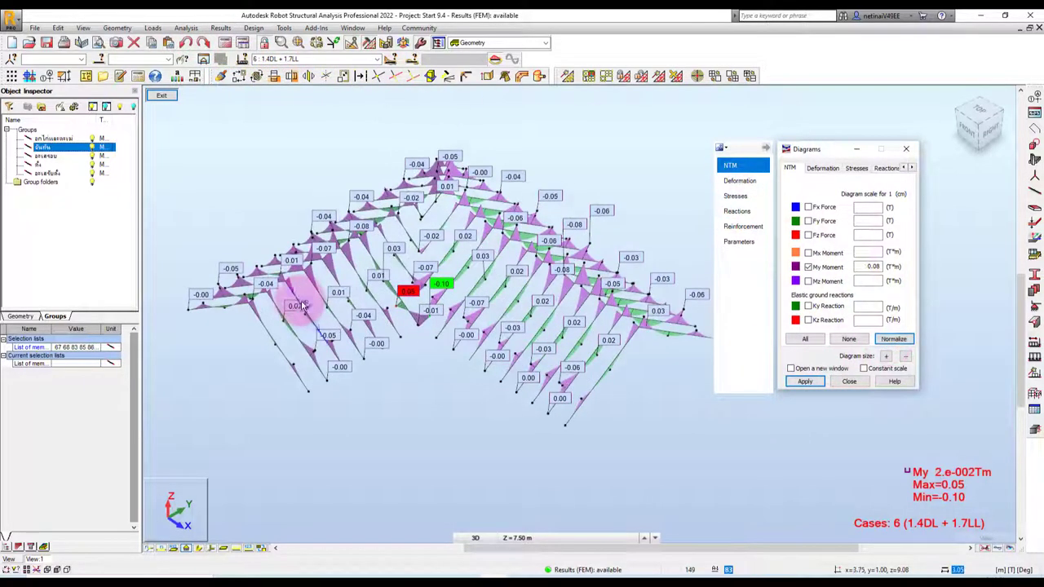
Step: Inspect the enlarged rafter diagrams, then return to the full frame (My 6.89 / -11.78)
{"action": "scroll", "coordinate": [424, 426], "scroll_direction": "up", "scroll_amount": 2}
{"action": "mouse_move", "coordinate": [424, 426]}
{"action": "middle_mouse_down"}
{"action": "mouse_move", "coordinate": [437, 411]}
{"action": "mouse_move", "coordinate": [499, 400]}
{"action": "mouse_move", "coordinate": [462, 400]}
{"action": "mouse_move", "coordinate": [578, 419]}
{"action": "mouse_move", "coordinate": [520, 414]}
{"action": "mouse_move", "coordinate": [550, 412]}
{"action": "mouse_move", "coordinate": [175, 217]}
{"action": "mouse_move", "coordinate": [280, 310]}
{"action": "mouse_move", "coordinate": [323, 367]}
{"action": "mouse_move", "coordinate": [446, 435]}
{"action": "middle_mouse_up"}
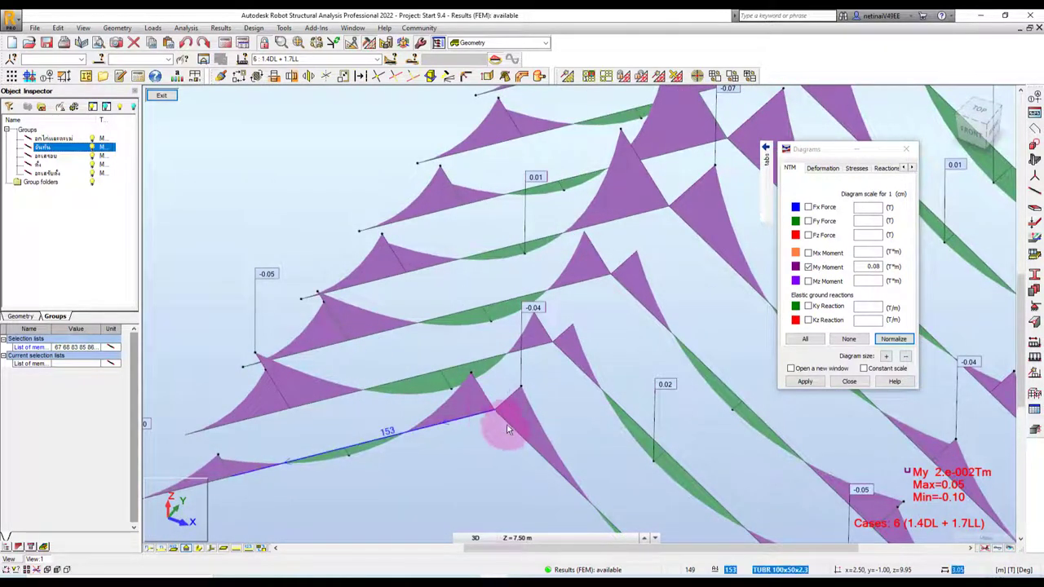
{"action": "scroll", "coordinate": [490, 420], "scroll_direction": "down", "scroll_amount": 2}
{"action": "scroll", "coordinate": [578, 321], "scroll_direction": "down", "scroll_amount": 2}
{"action": "mouse_move", "coordinate": [570, 338]}
{"action": "middle_mouse_down", "text": "shift"}
{"action": "mouse_move", "coordinate": [529, 357]}
{"action": "mouse_move", "coordinate": [566, 416]}
{"action": "mouse_move", "coordinate": [547, 443]}
{"action": "mouse_move", "coordinate": [508, 400]}
{"action": "middle_mouse_up", "text": "shift"}
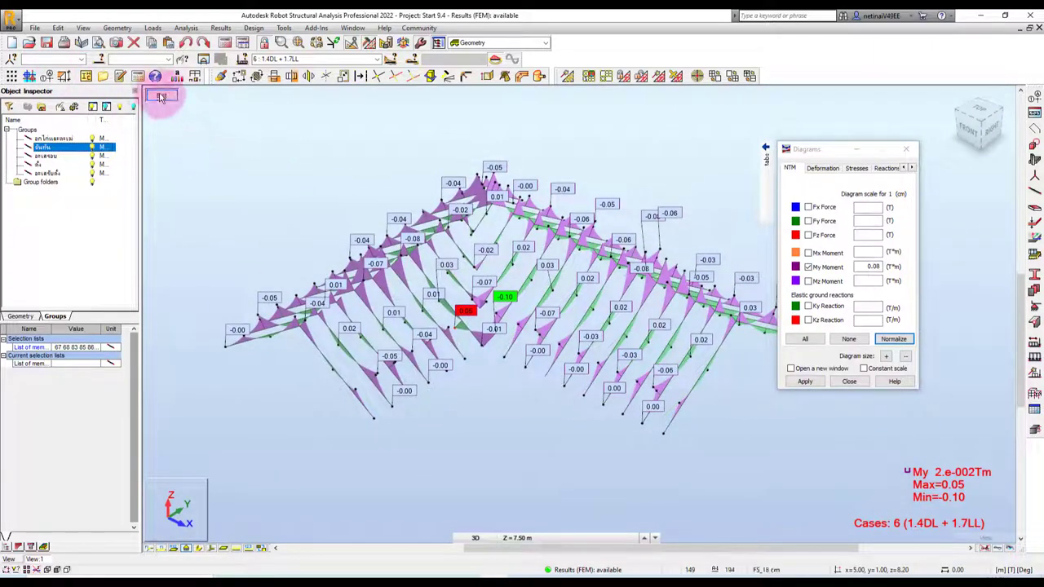
{"action": "left_click", "coordinate": [362, 236]}
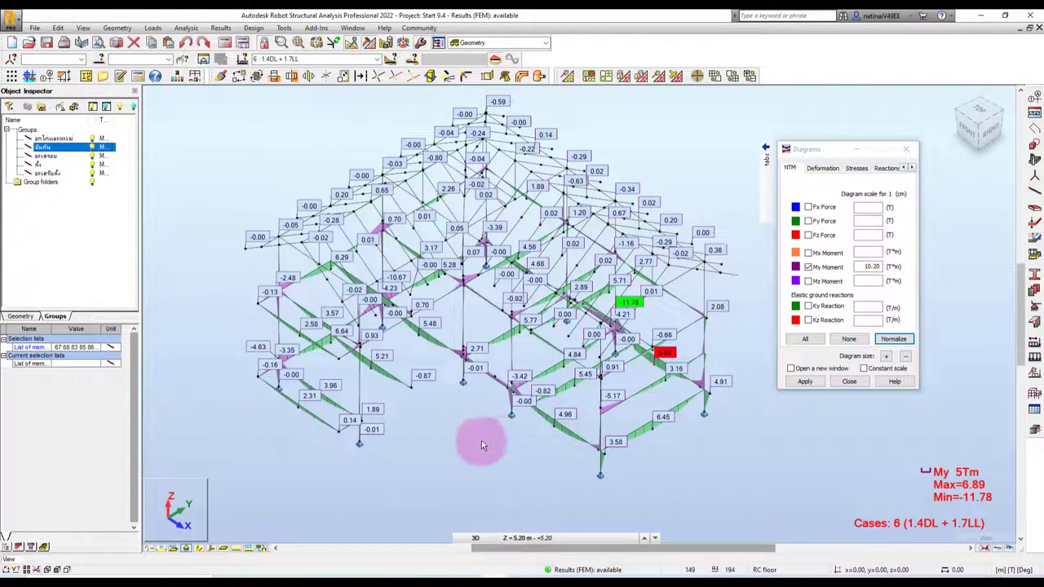